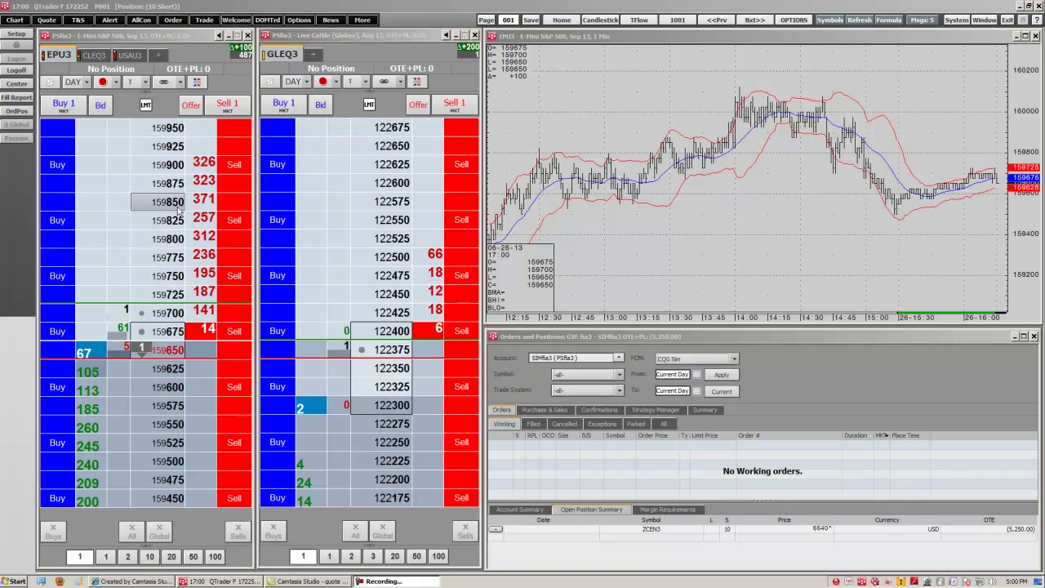
# - Browse the EPU3 price ladder up to higher prices and bring it back to the current market
pyautogui.scroll(3, 178, 211)
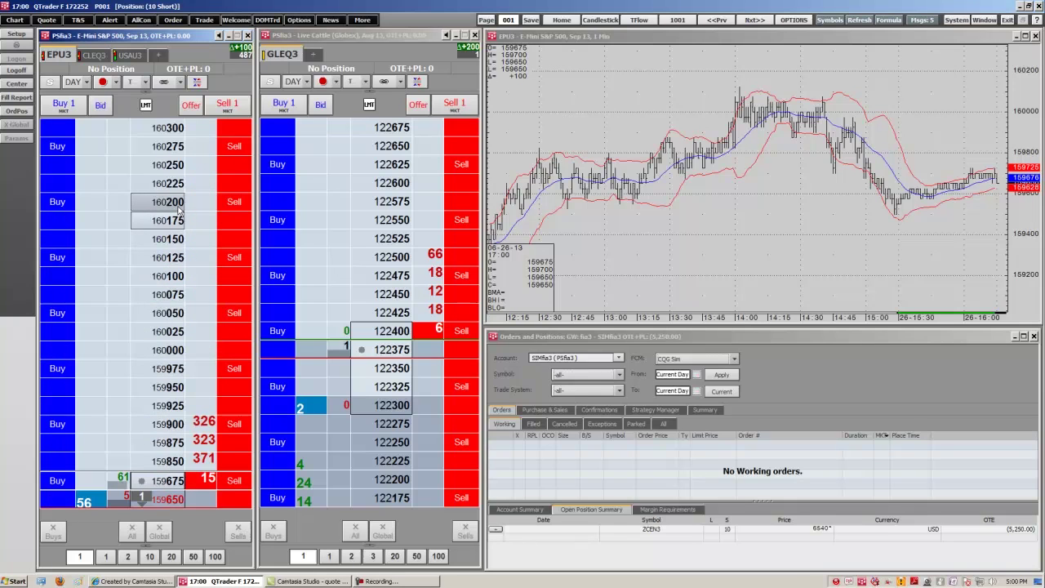
pyautogui.scroll(-4, 178, 211)
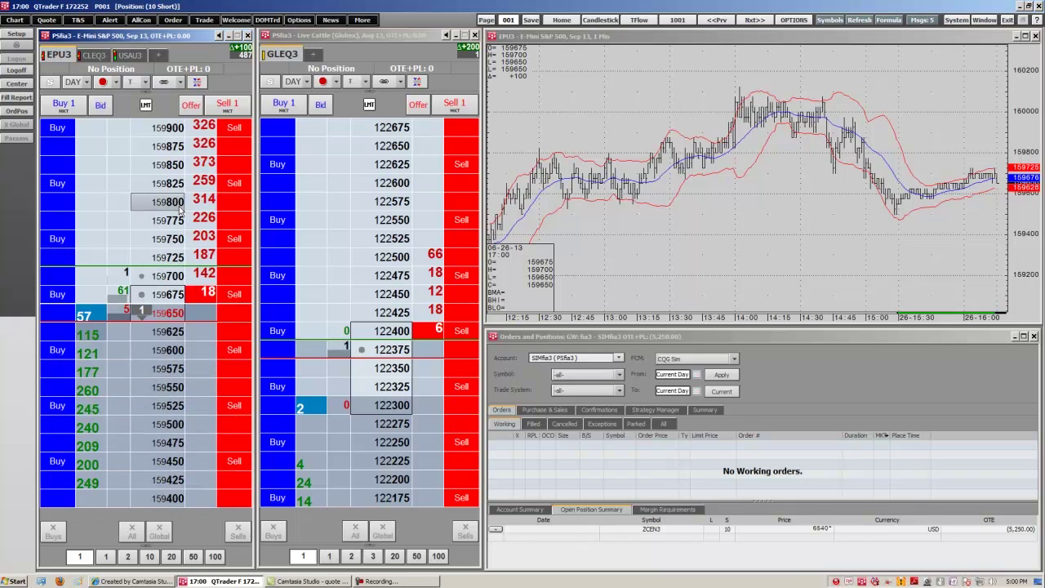
pyautogui.scroll(10, 178, 211)
pyautogui.scroll(7, 173, 171)
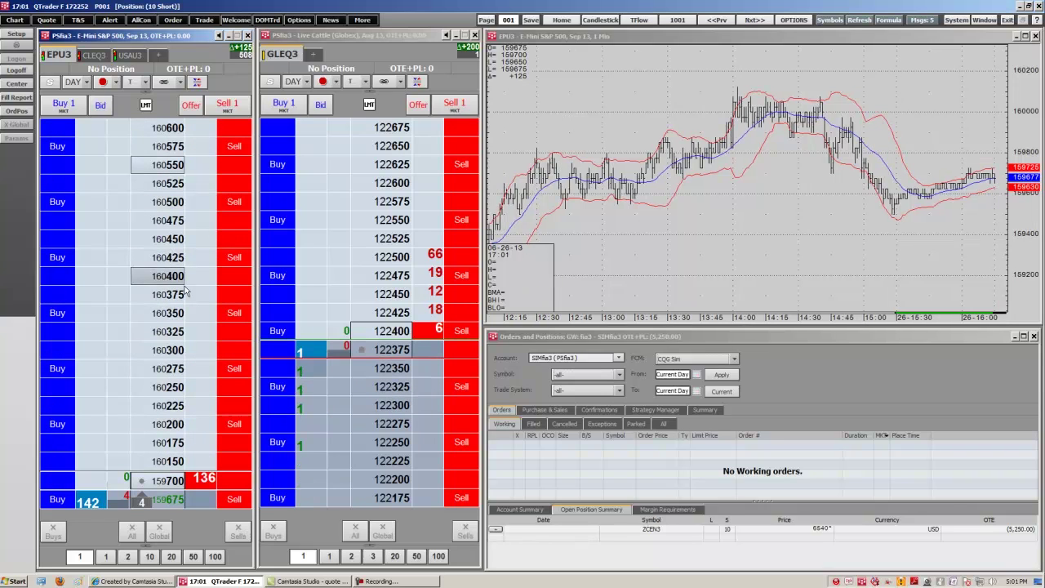
pyautogui.click(180, 281)
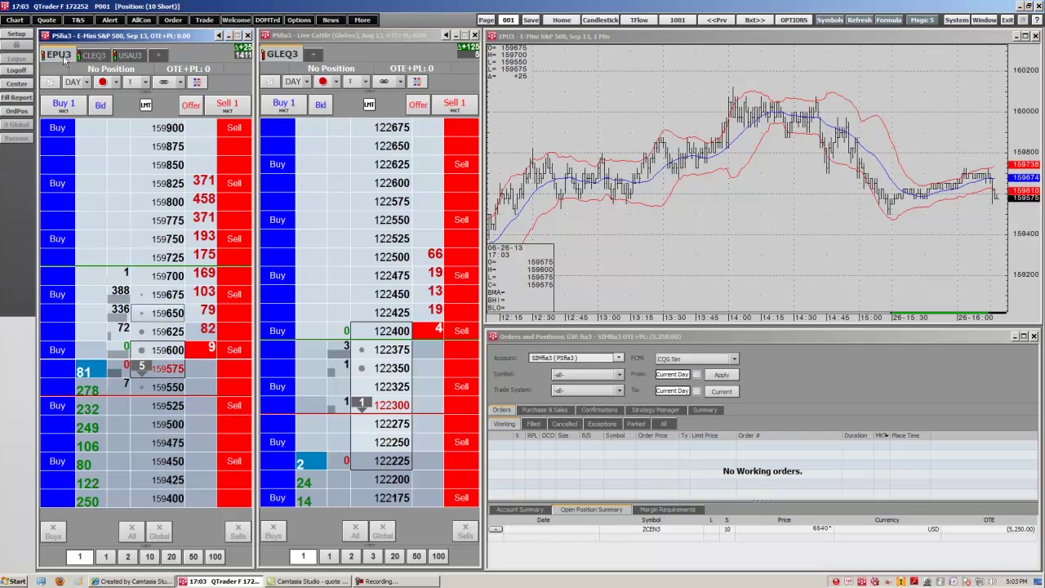
# - Look through the CLEQ3 and USAU3 tabs, and add a new tab with the symbol TYA to that DOMTrader
pyautogui.click(96, 56)
pyautogui.click(132, 55)
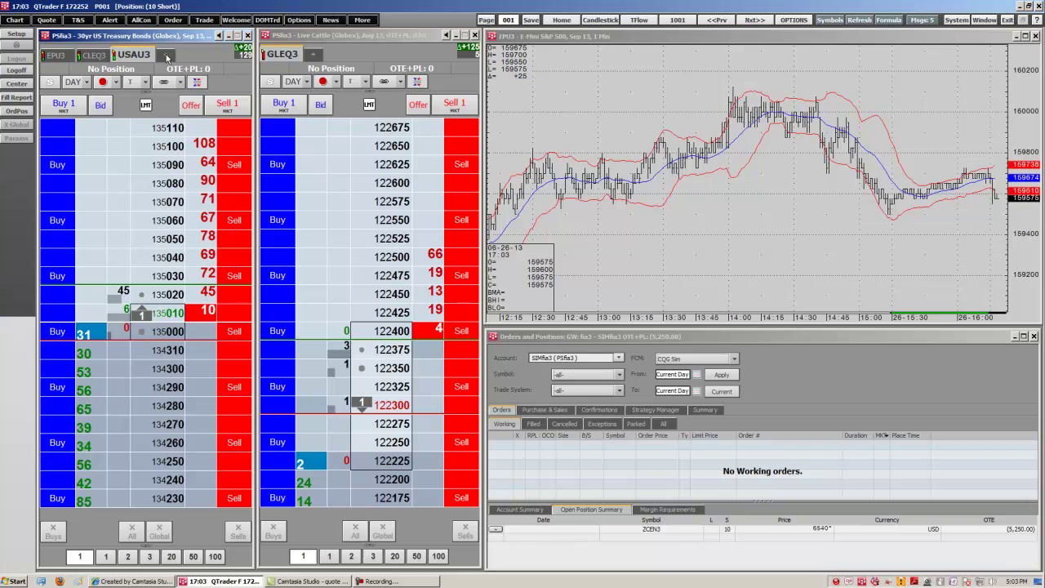
pyautogui.click(166, 55)
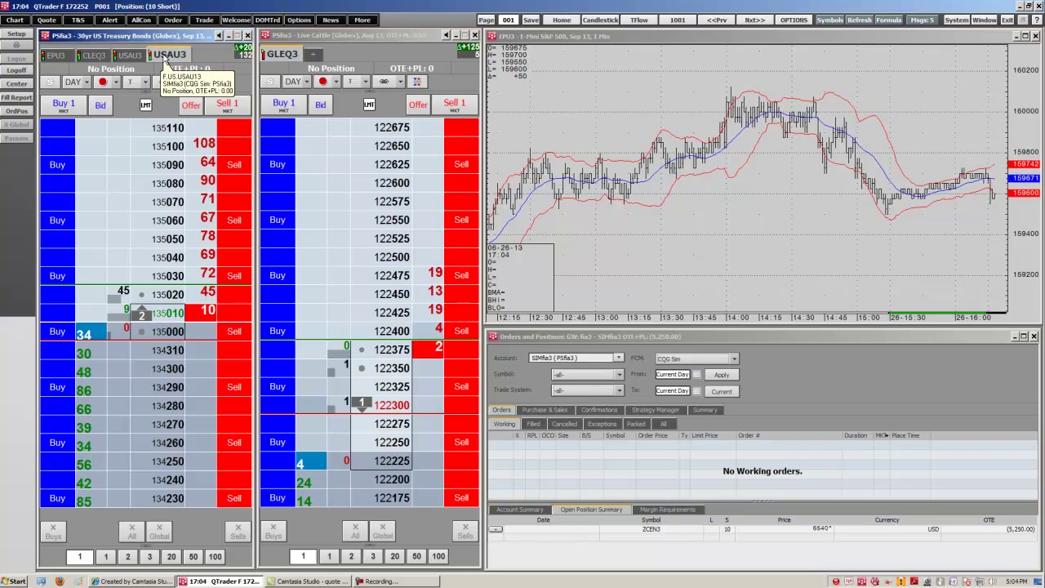
pyautogui.write('tya')
pyautogui.press('Return')
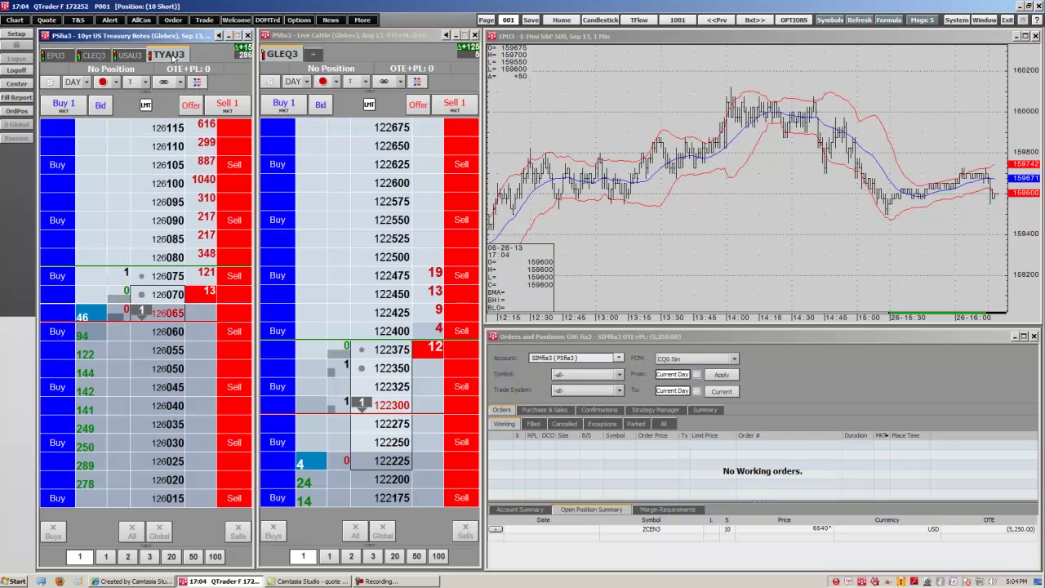
# - Put the TYAU3 tab in the Live Cattle DOMTrader window and remove it from the window holding USAU3
pyautogui.click(311, 55)
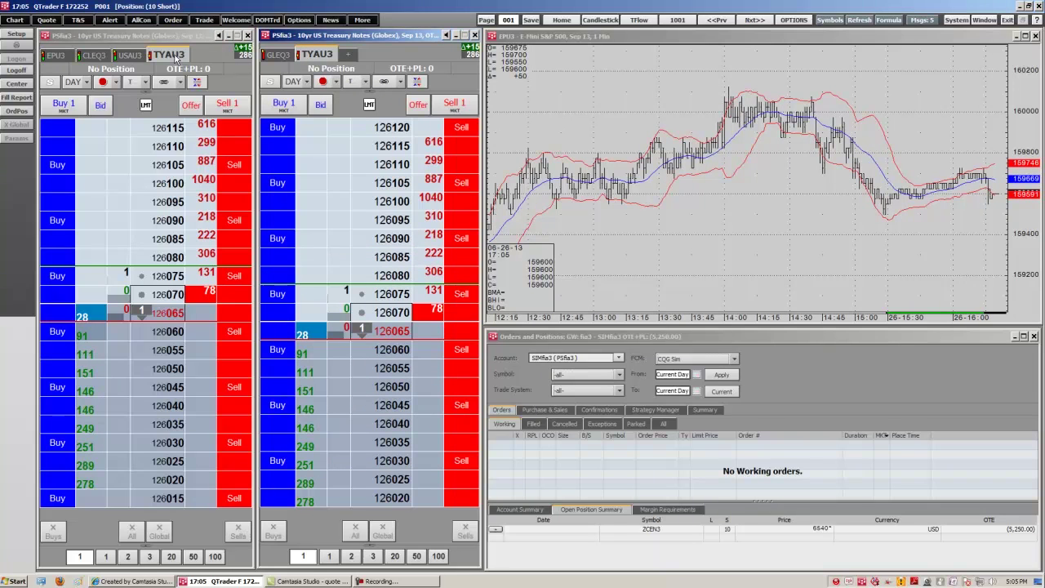
pyautogui.click(187, 53)
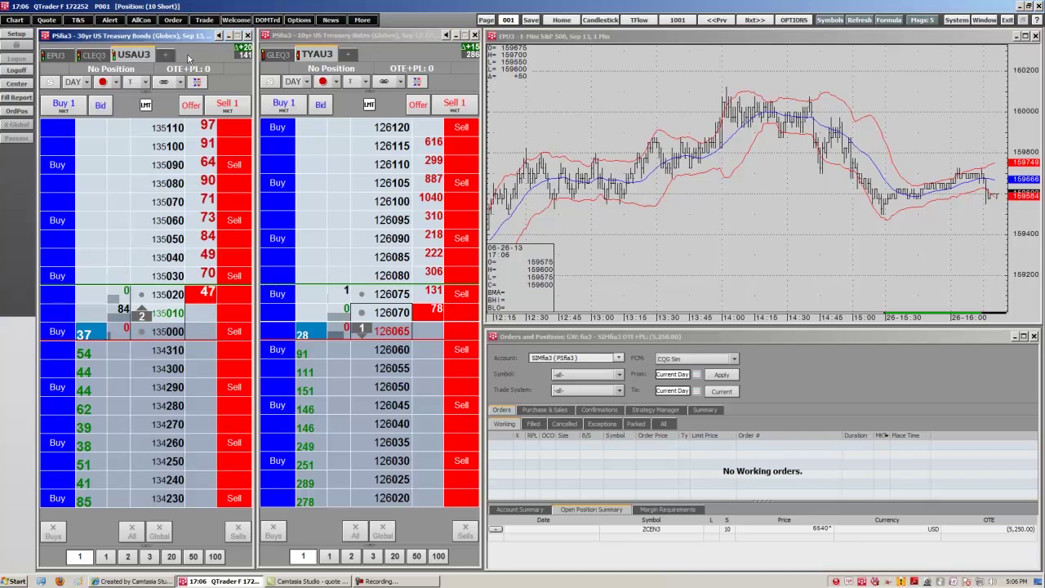
# - Open an extra DOMTrader window and replicate it, closing the additional copies
pyautogui.click(271, 22)
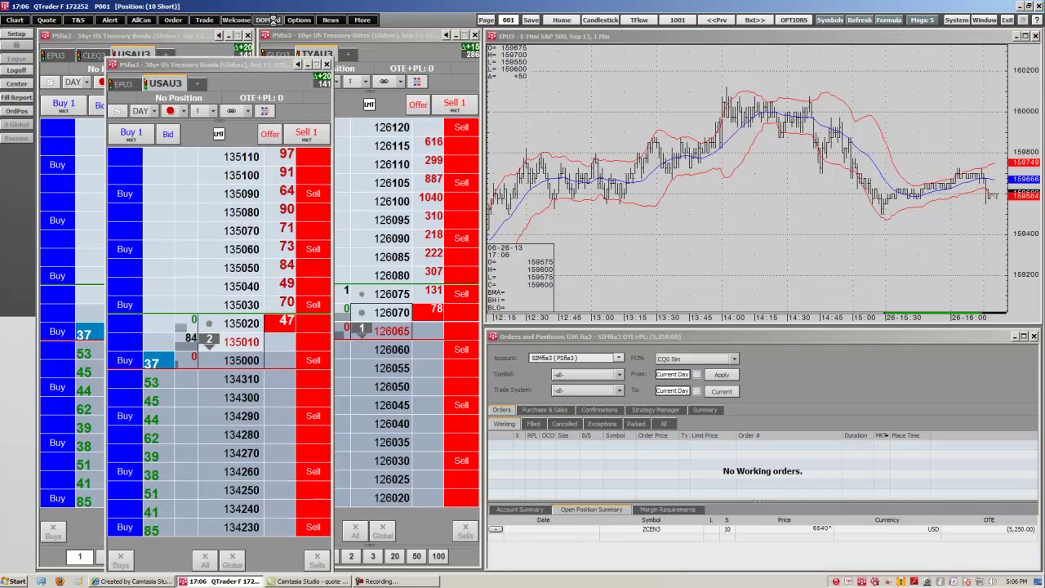
pyautogui.moveTo(169, 63); pyautogui.dragTo(120, 52)
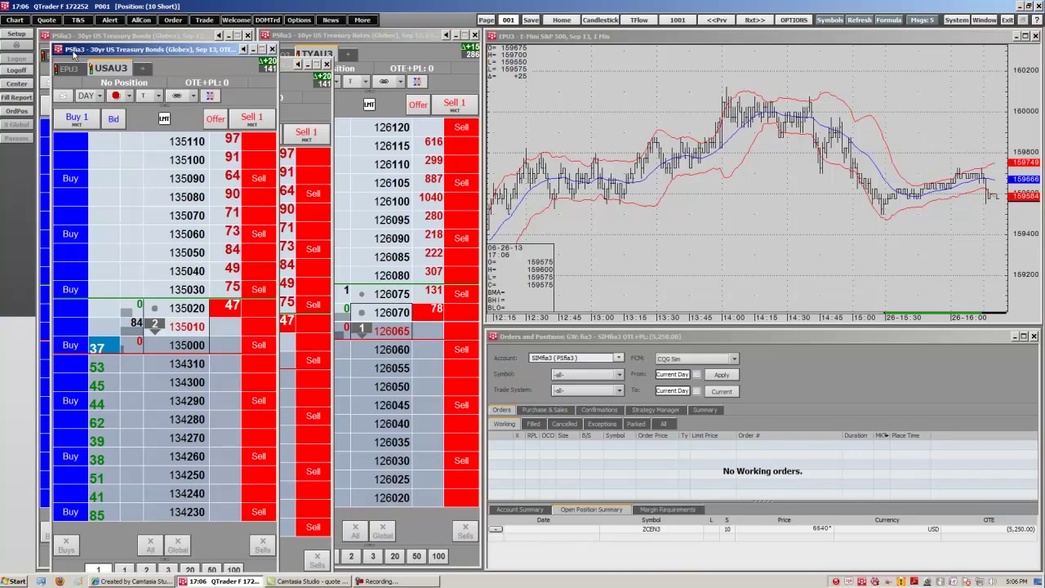
pyautogui.click(59, 50)
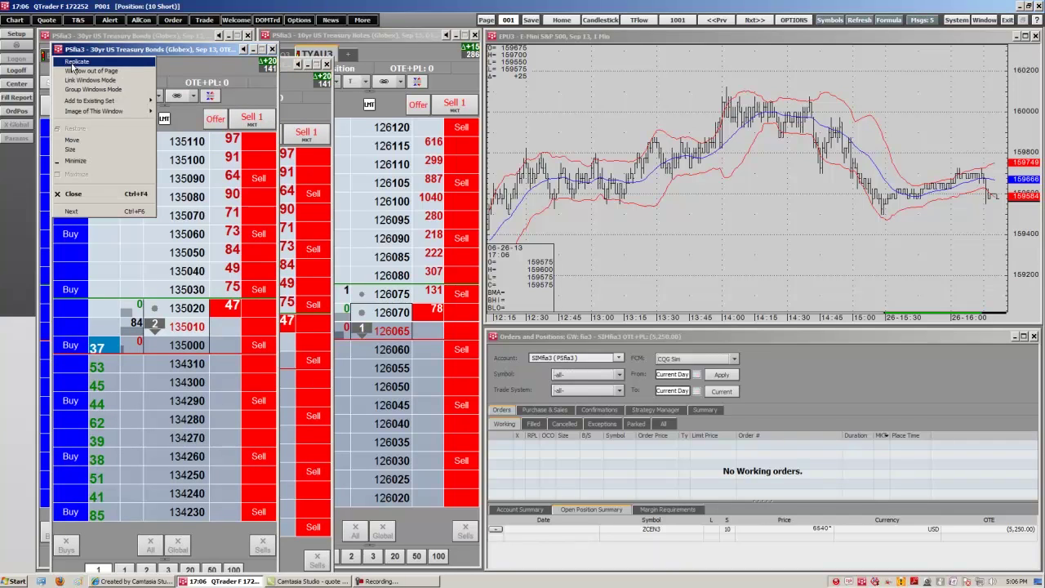
pyautogui.click(71, 62)
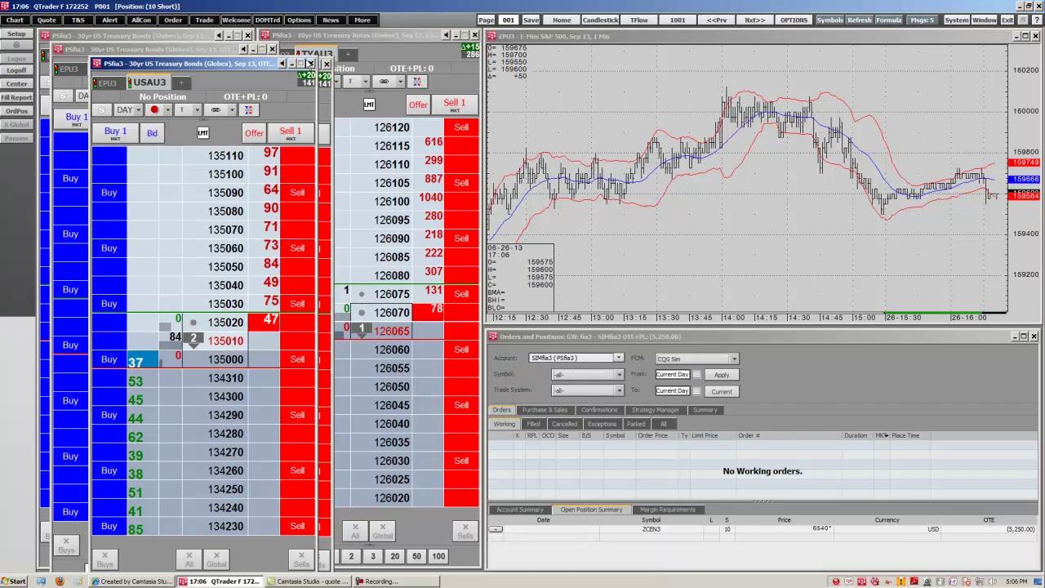
pyautogui.click(310, 62)
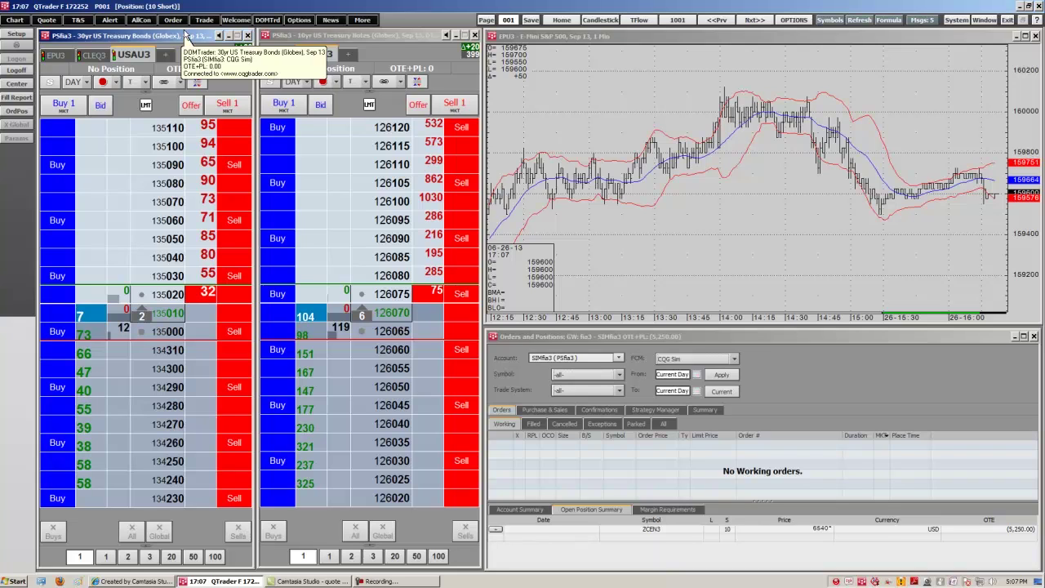
# - Select Dark theme 1 as the current tab's color theme in the DOMTrader trading preferences
pyautogui.click(16, 34)
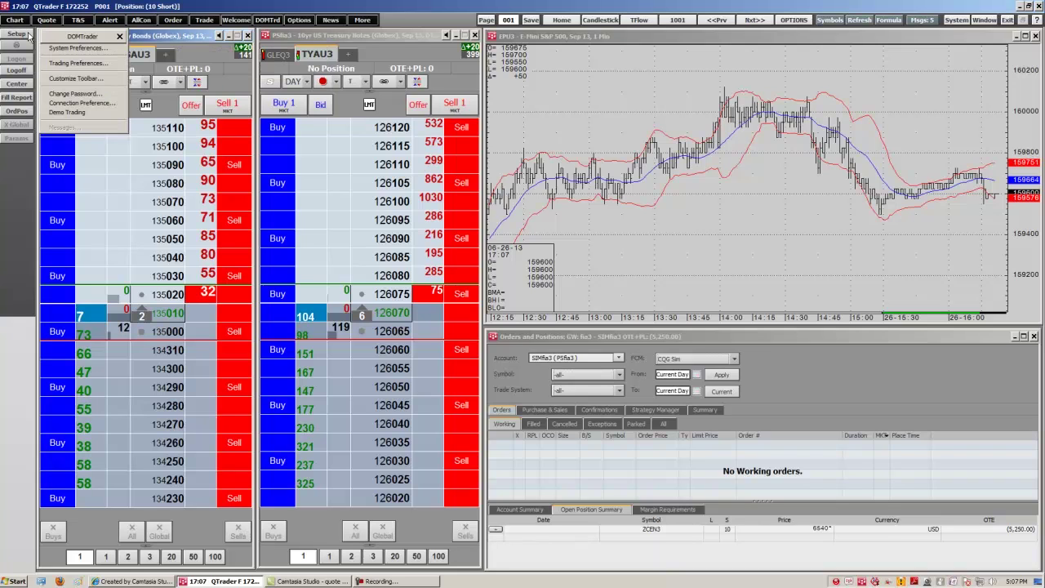
pyautogui.click(82, 63)
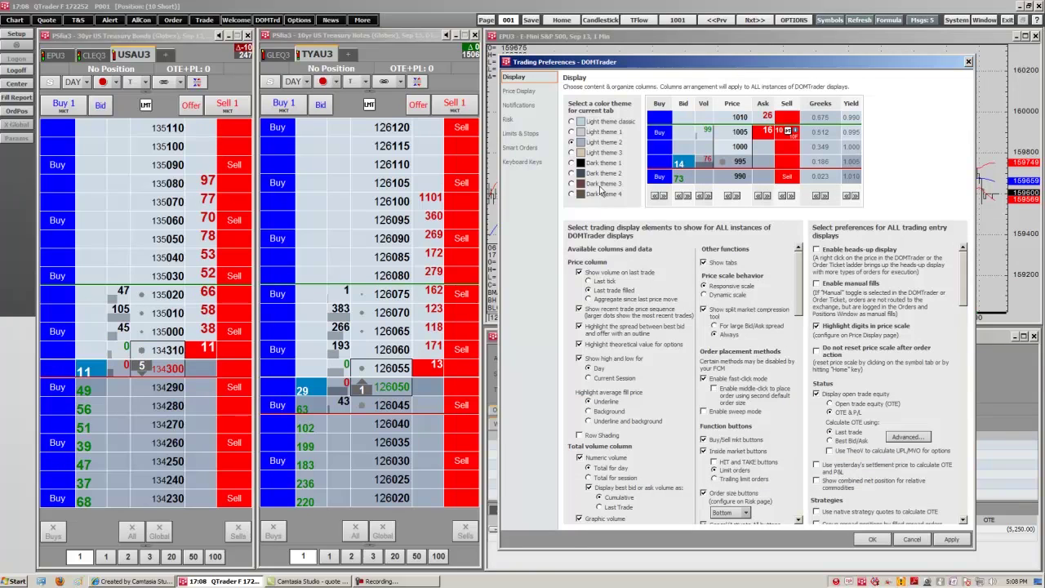
pyautogui.click(572, 164)
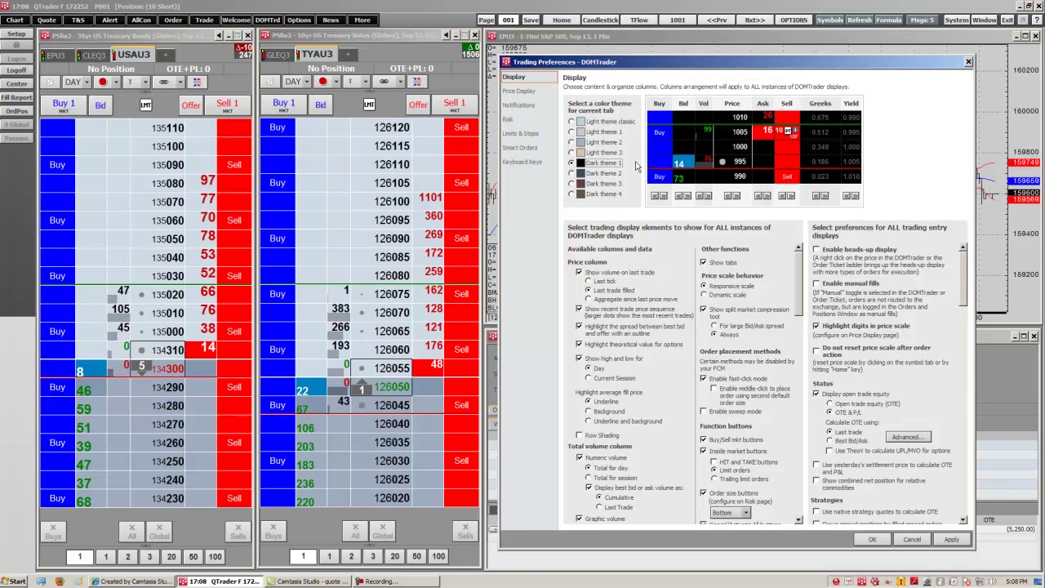
# - Try placing the Buy column after Bid and Vol in the display preview, and restore the original column order
pyautogui.click(675, 196)
pyautogui.click(685, 196)
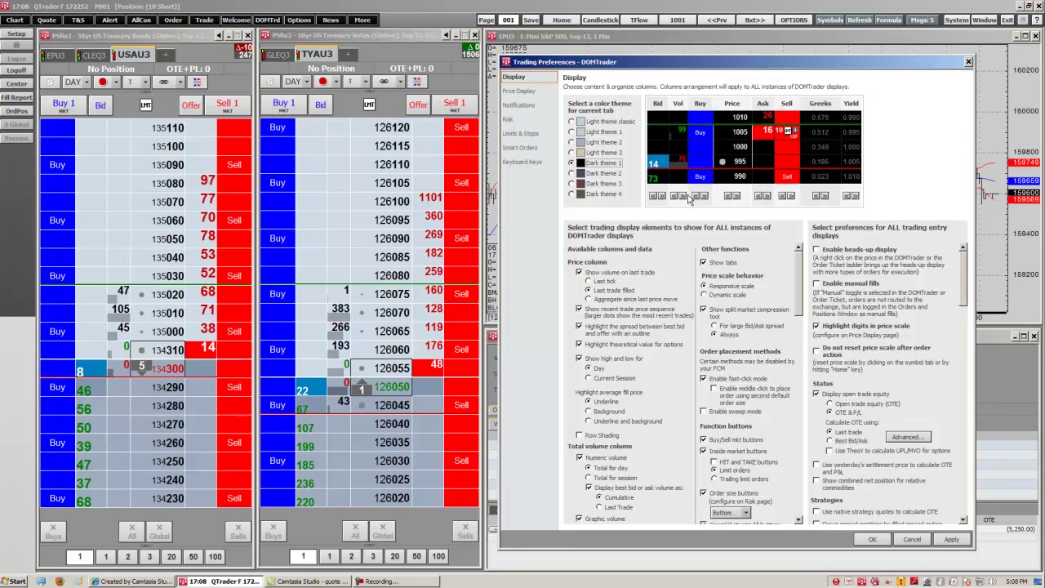
pyautogui.click(694, 196)
pyautogui.click(675, 196)
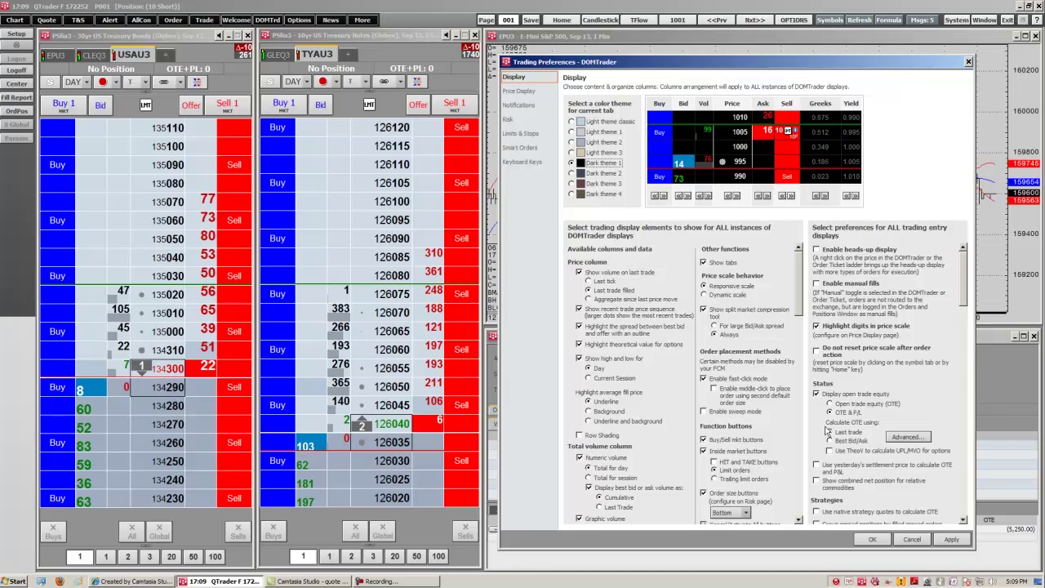
# - Enable the sound for when an order is filled in the notification preferences
pyautogui.click(523, 105)
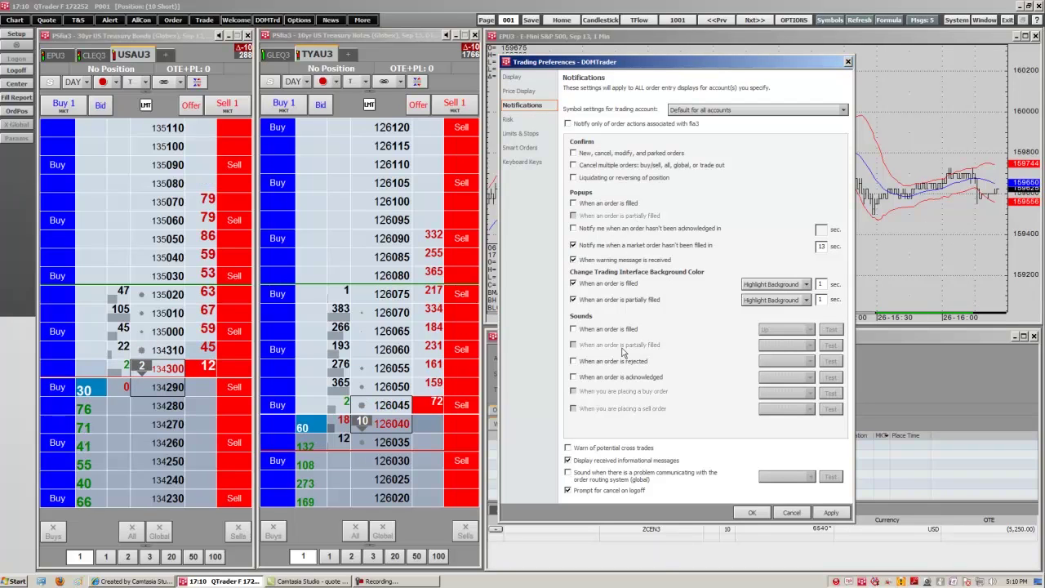
pyautogui.click(573, 329)
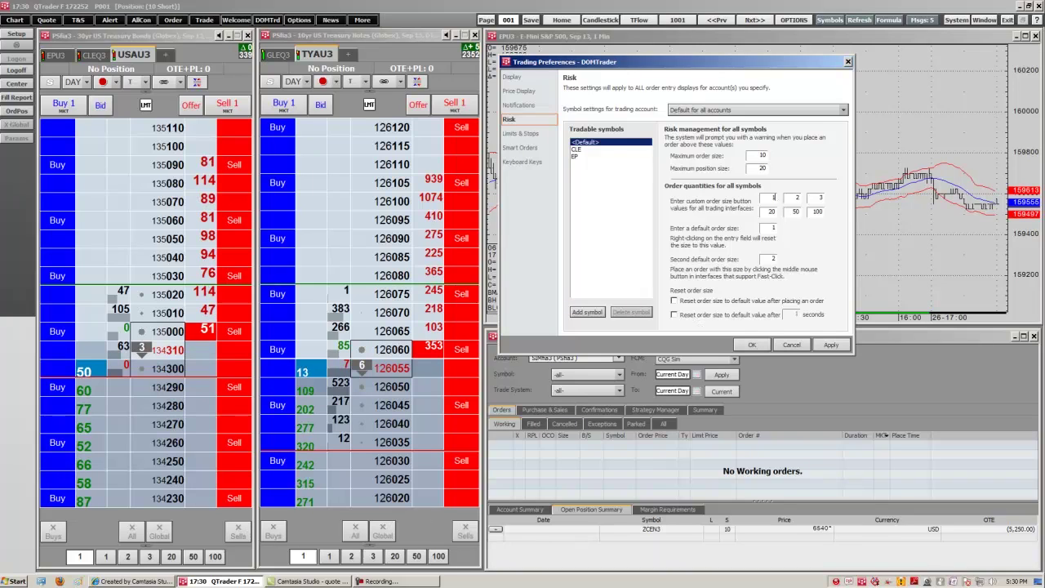
# - Review the Iceberg Limits settings under Smart Orders, and apply the trading preferences
pyautogui.click(523, 147)
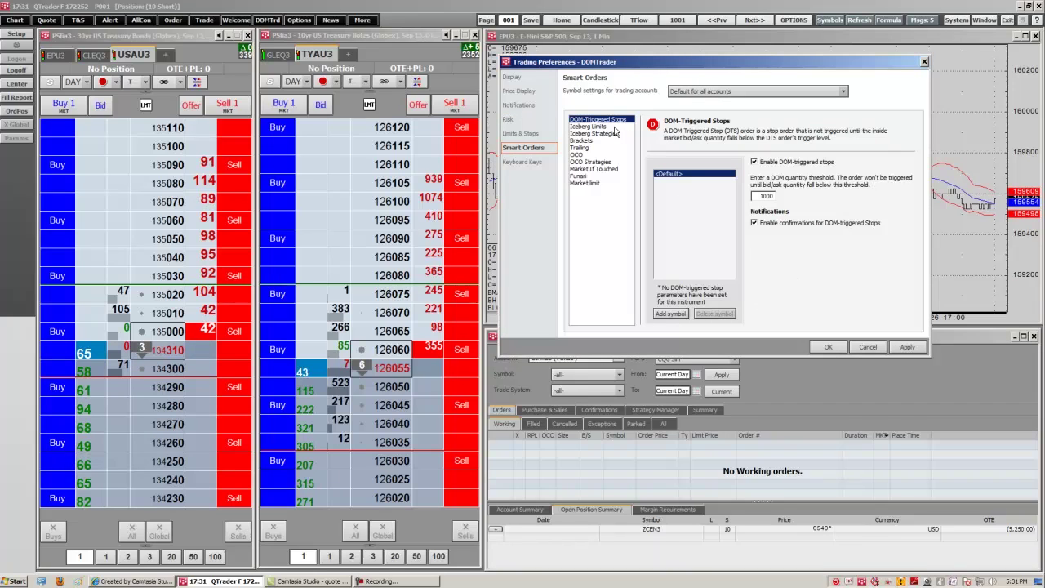
pyautogui.click(606, 127)
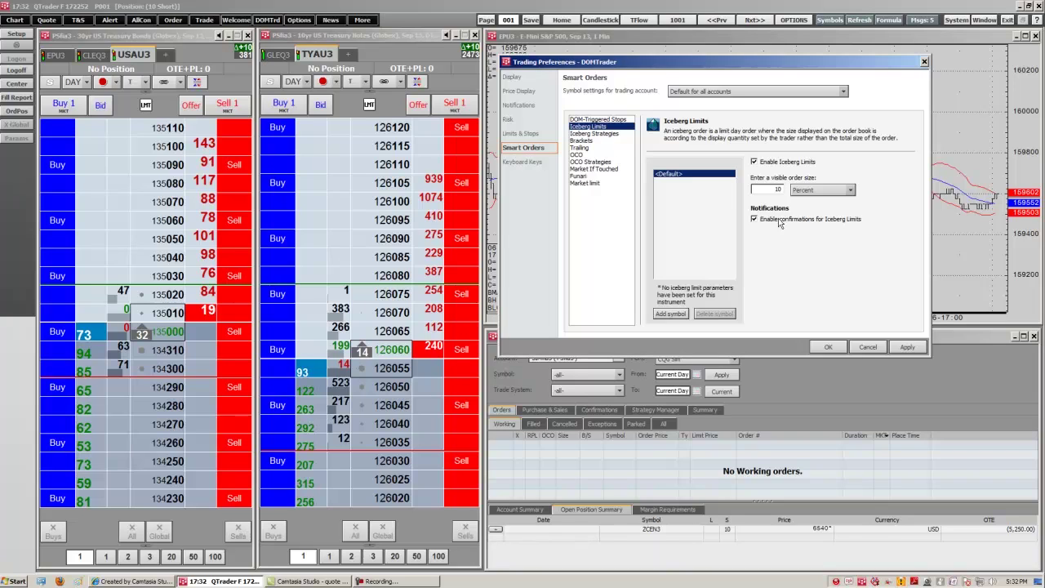
pyautogui.click(907, 347)
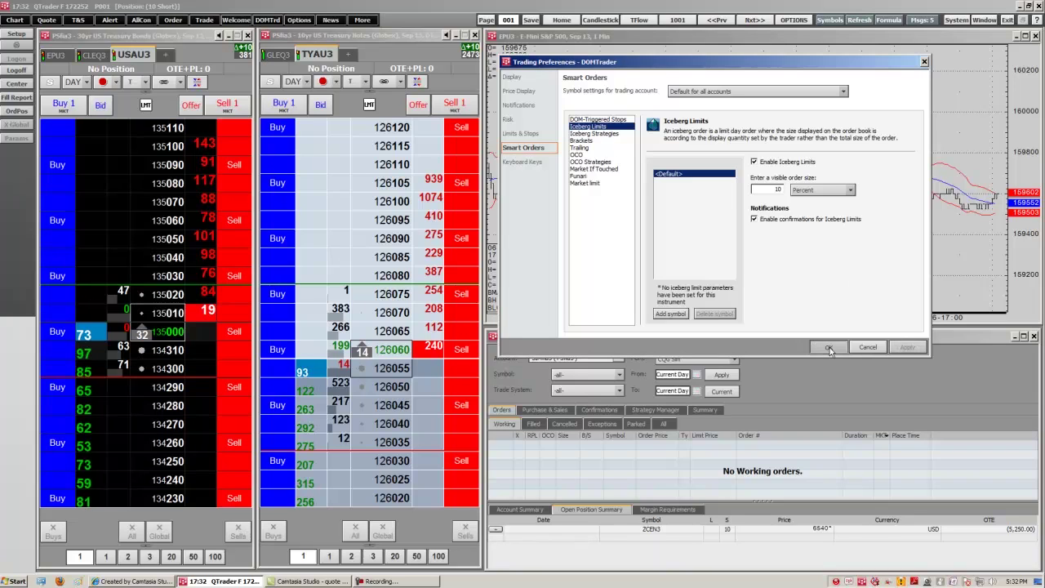
pyautogui.click(829, 347)
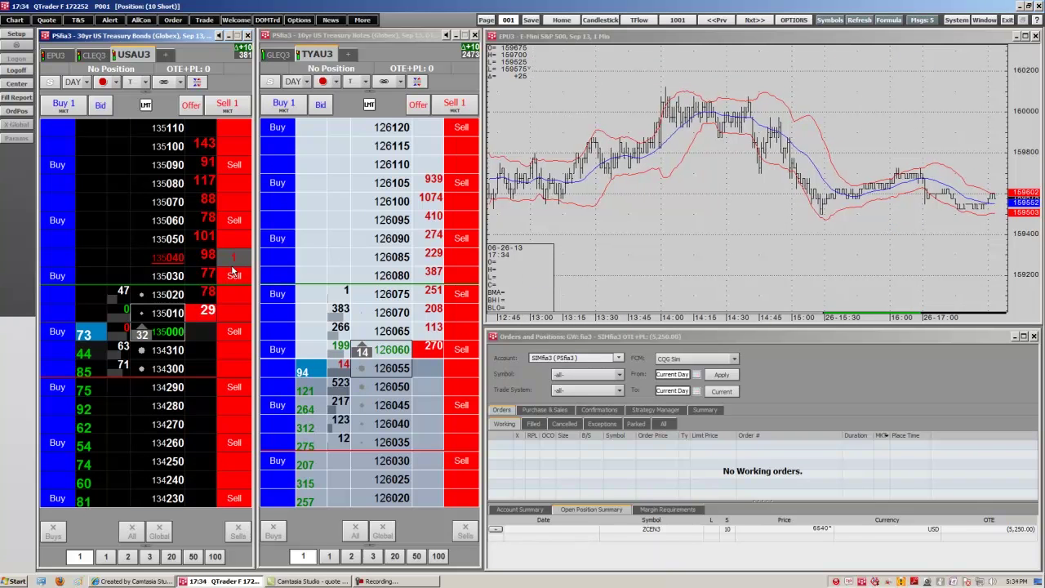
# - In the EPU3 tab, keep the DAY order duration and place a buy order for 1 contract at 159500
pyautogui.click(56, 55)
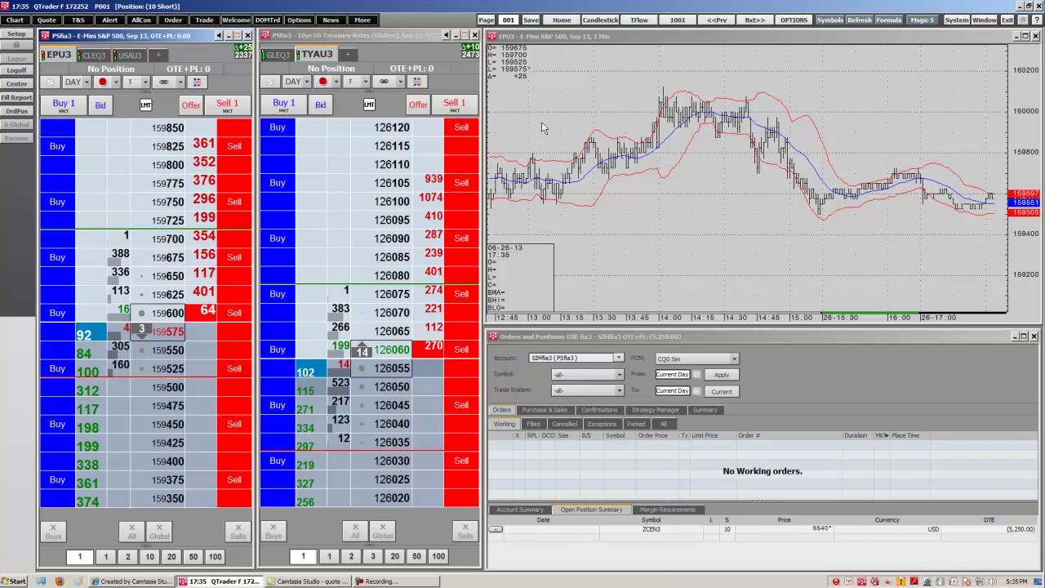
pyautogui.click(88, 83)
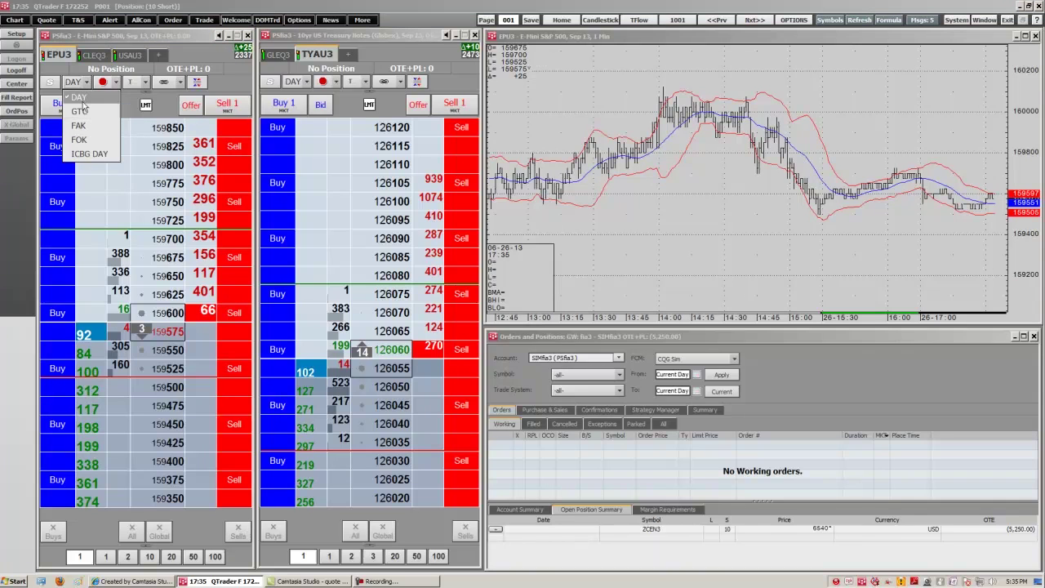
pyautogui.click(81, 98)
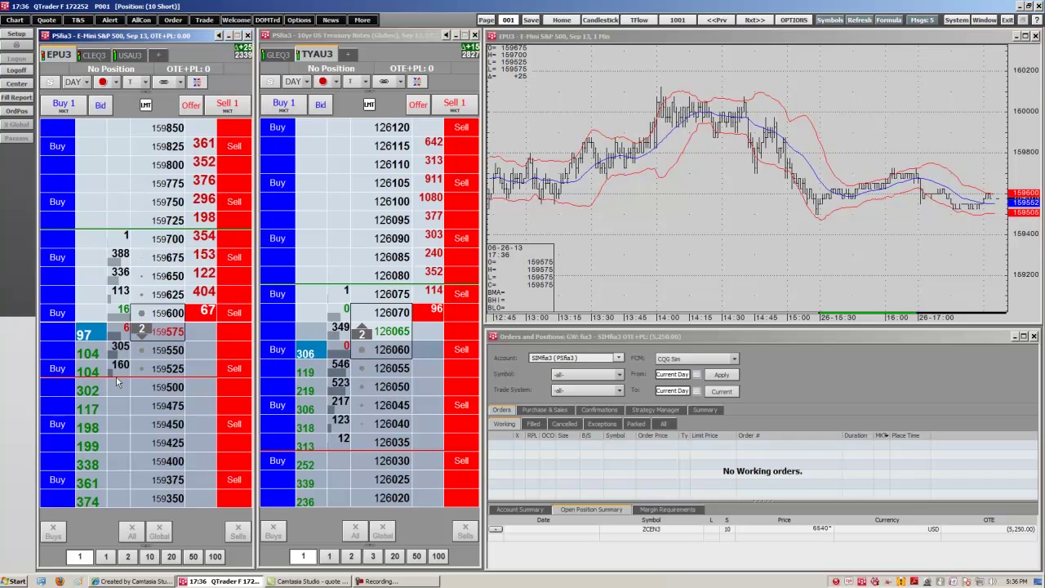
pyautogui.click(61, 388)
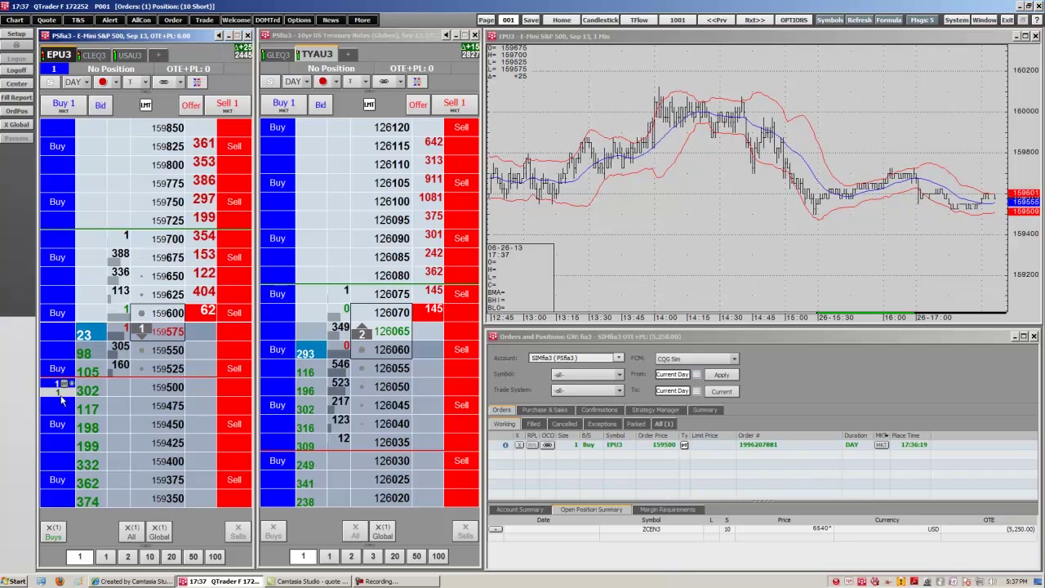
# - Set the EPU3 order size to 10 and place a buy order at 159475
pyautogui.click(149, 556)
pyautogui.click(57, 405)
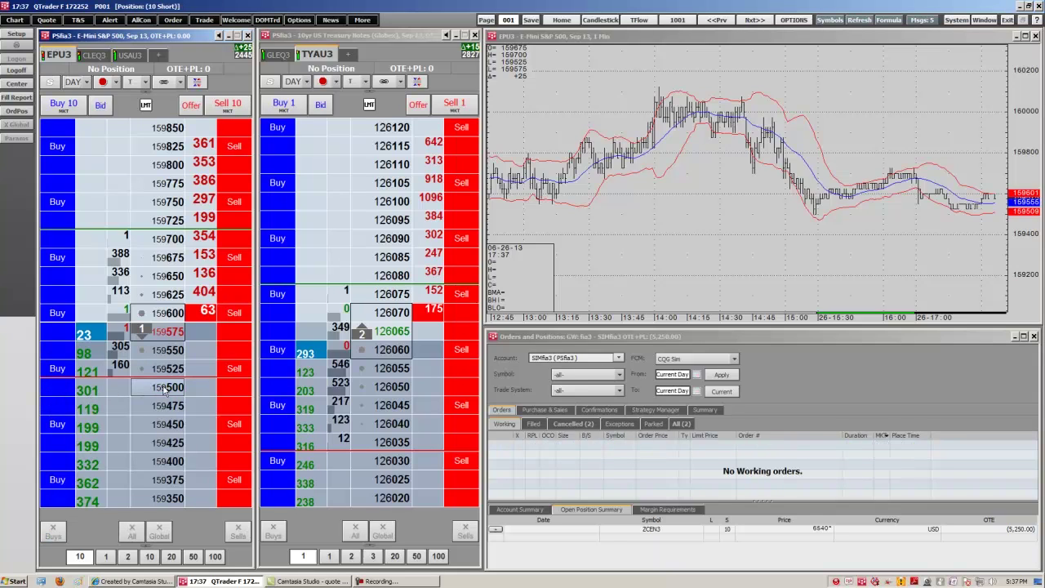
# - Place a sell stop order for 10 EPU3 contracts at 159500 and cancel it
pyautogui.click(228, 388)
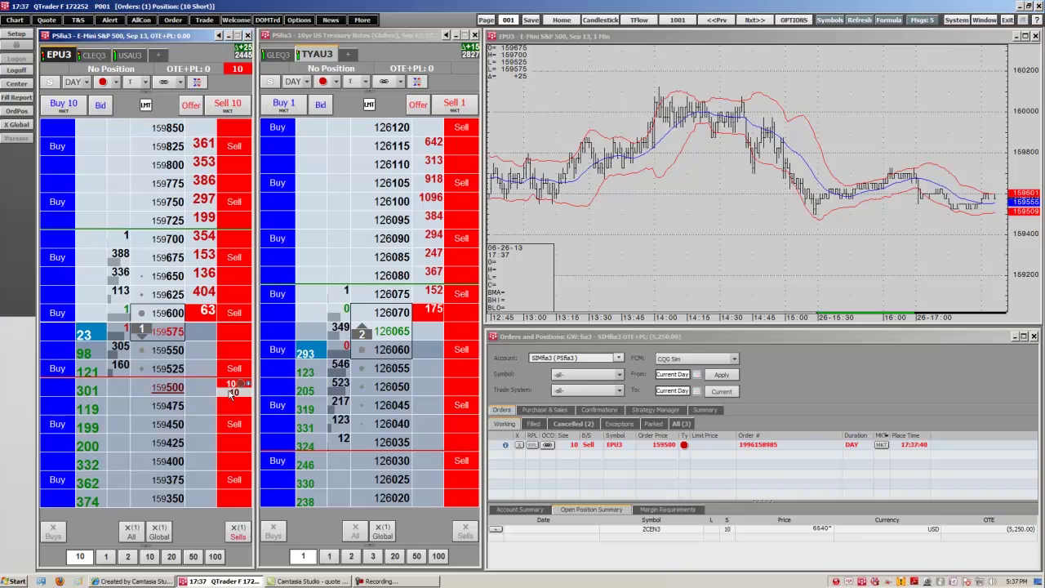
pyautogui.click(233, 393)
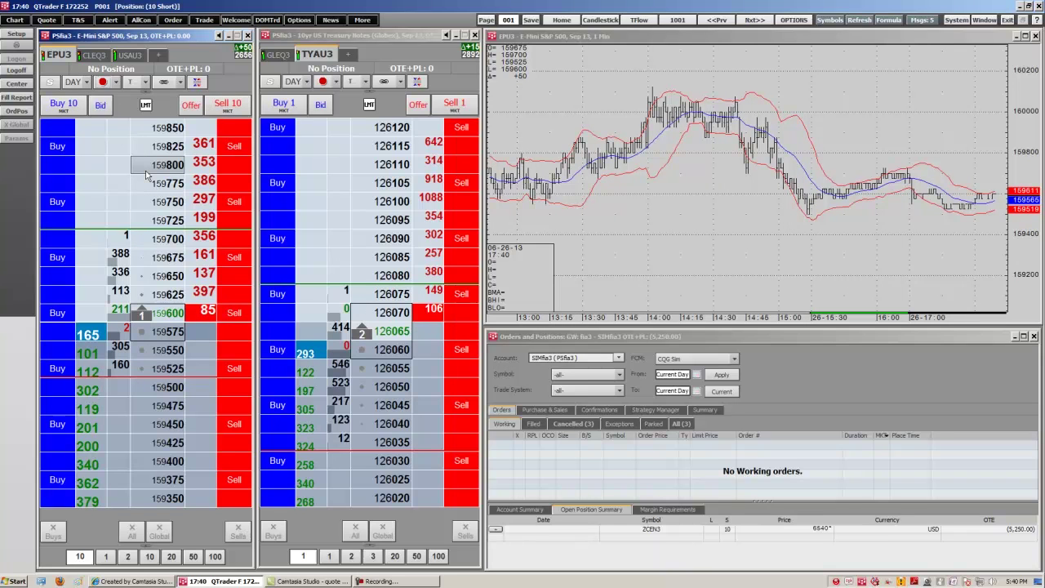
# - Change the EPU3 stop type to DOM Triggered Stop and place a sell stop for 10 contracts at 159475 with a DOM size threshold of 500
pyautogui.click(116, 82)
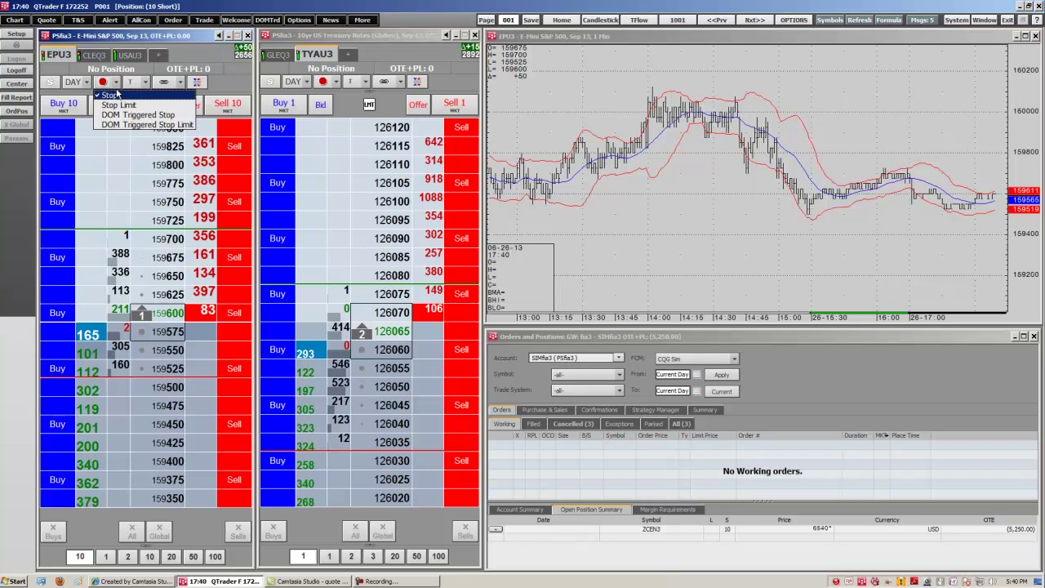
pyautogui.click(117, 96)
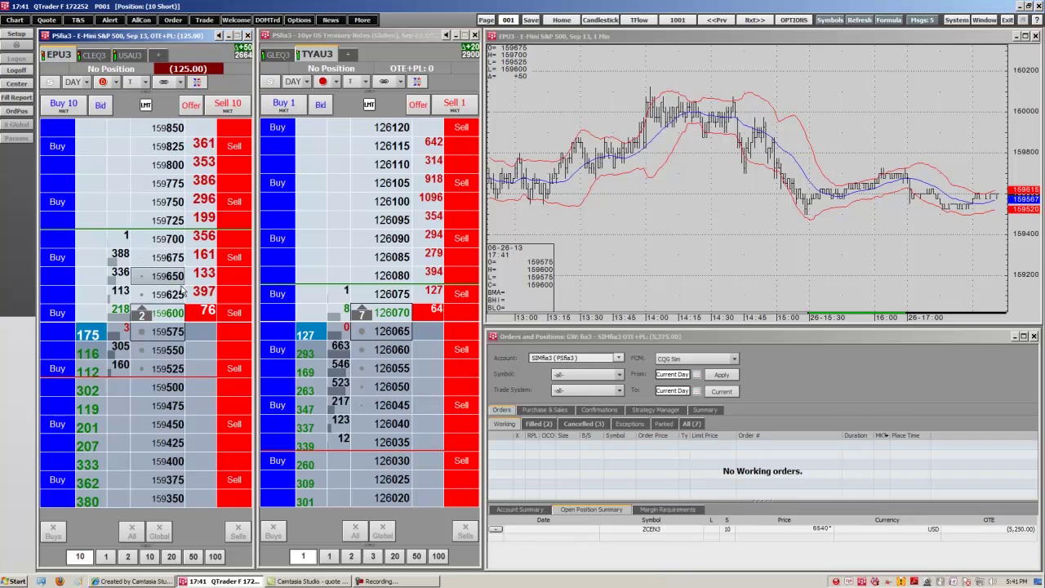
pyautogui.click(184, 406)
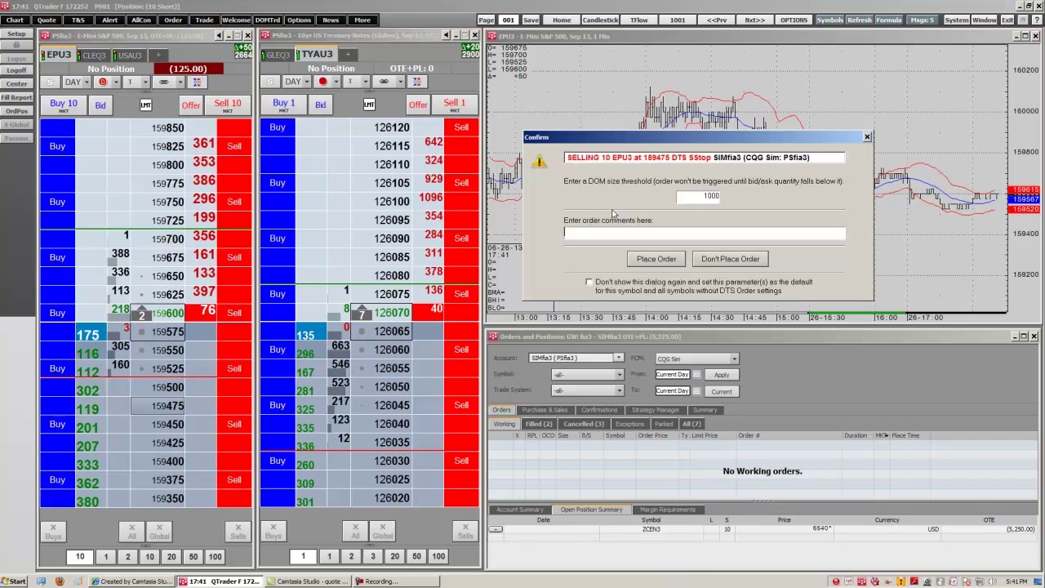
pyautogui.doubleClick(717, 196)
pyautogui.write('500')
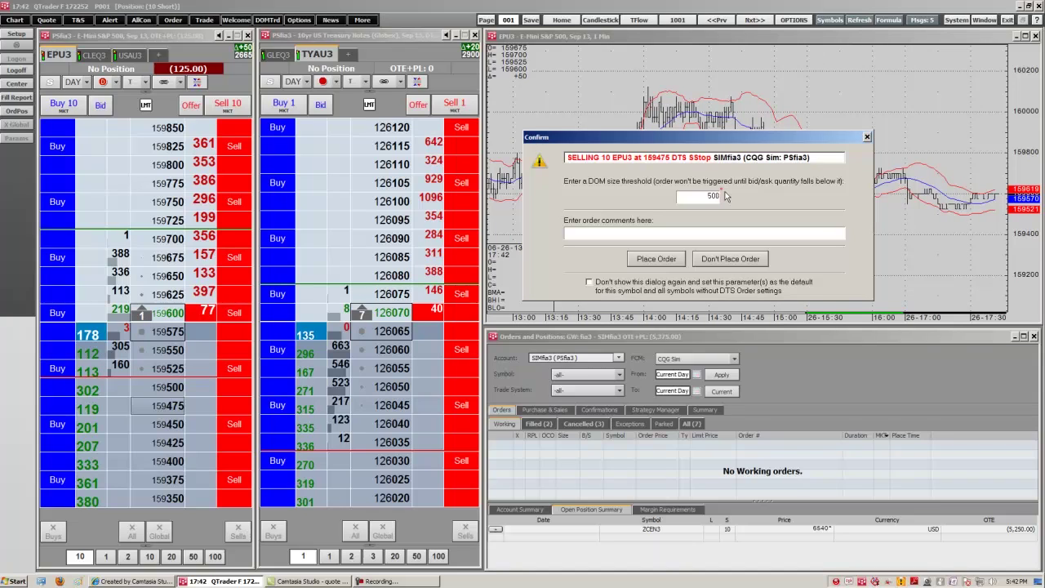
pyautogui.click(676, 260)
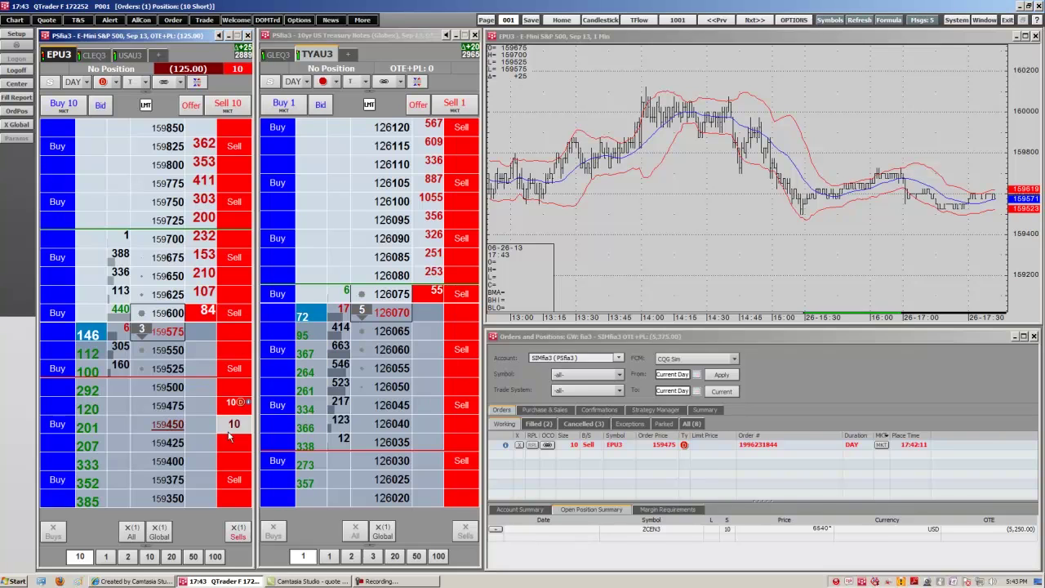
# - Enable DOM Triggered Trailing Stop for EPU3 and place a sell trailing stop for 10 contracts at 159425 with a threshold of 500
pyautogui.click(145, 82)
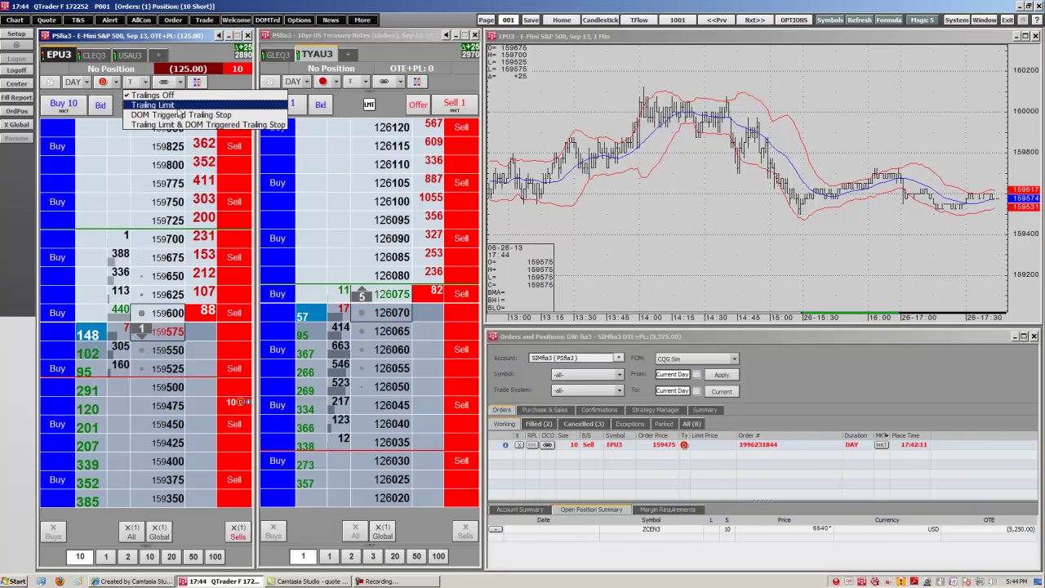
pyautogui.click(115, 82)
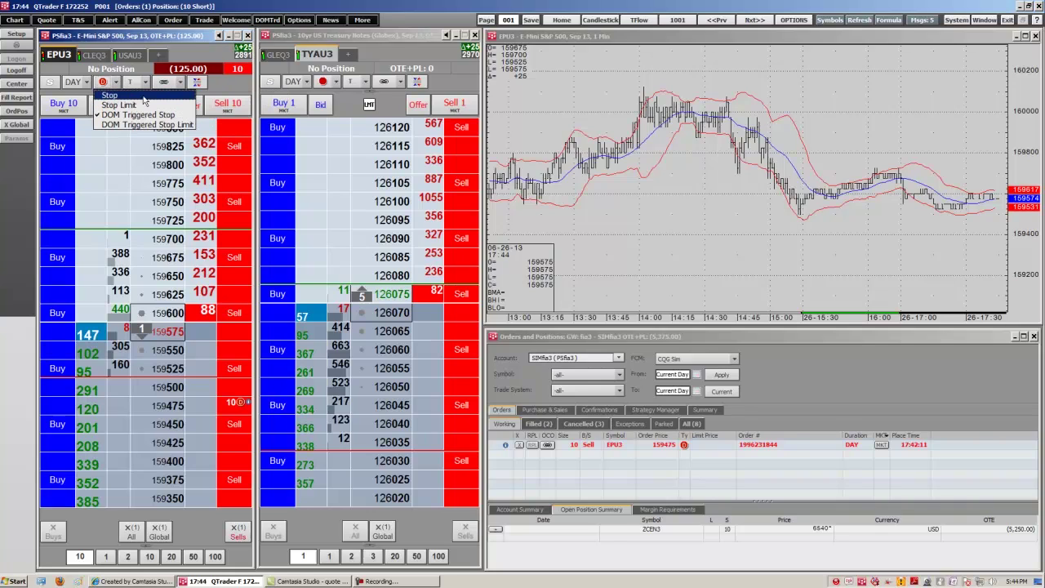
pyautogui.click(144, 82)
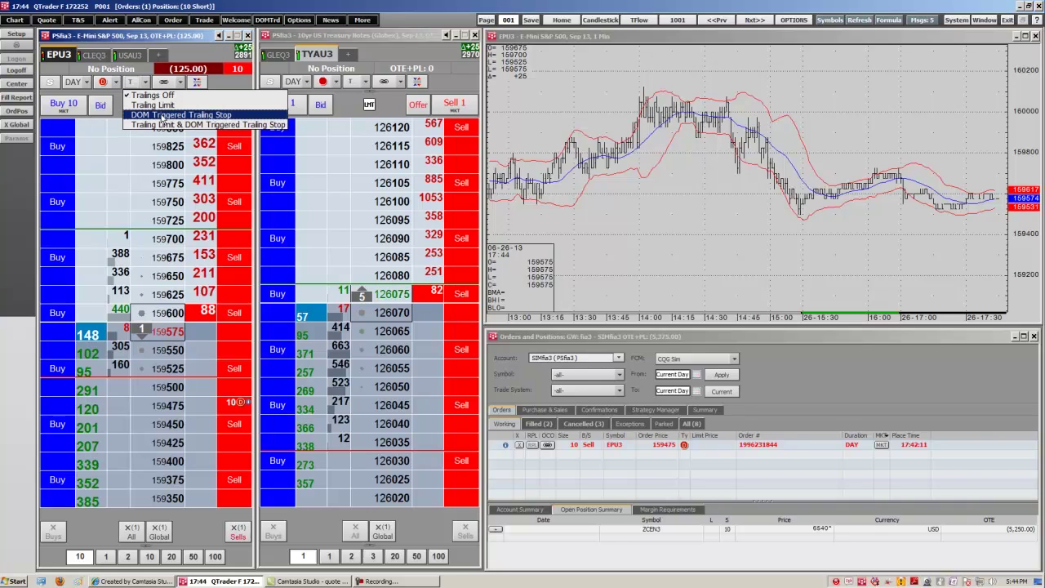
pyautogui.click(162, 115)
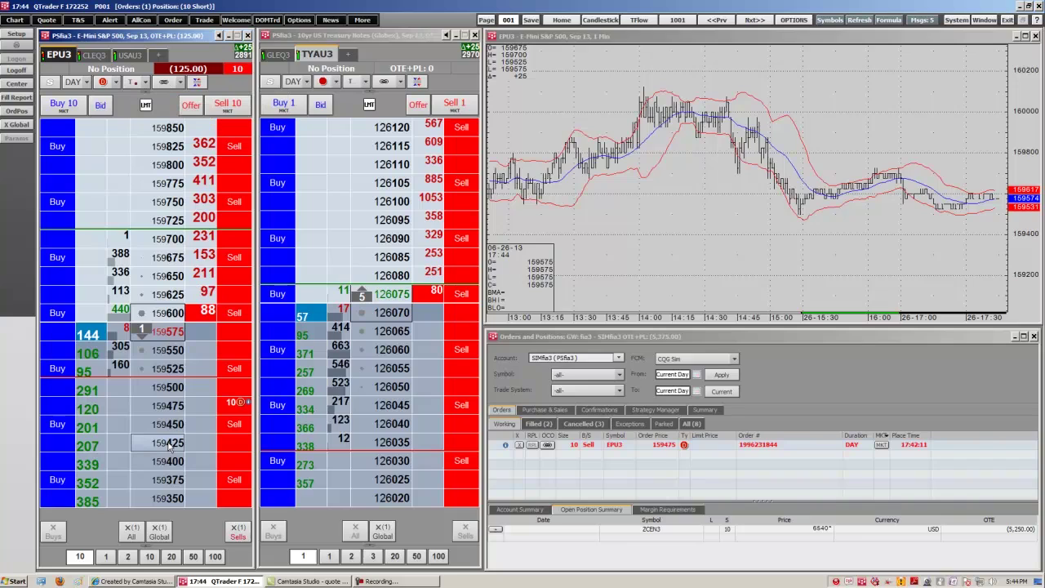
pyautogui.click(231, 447)
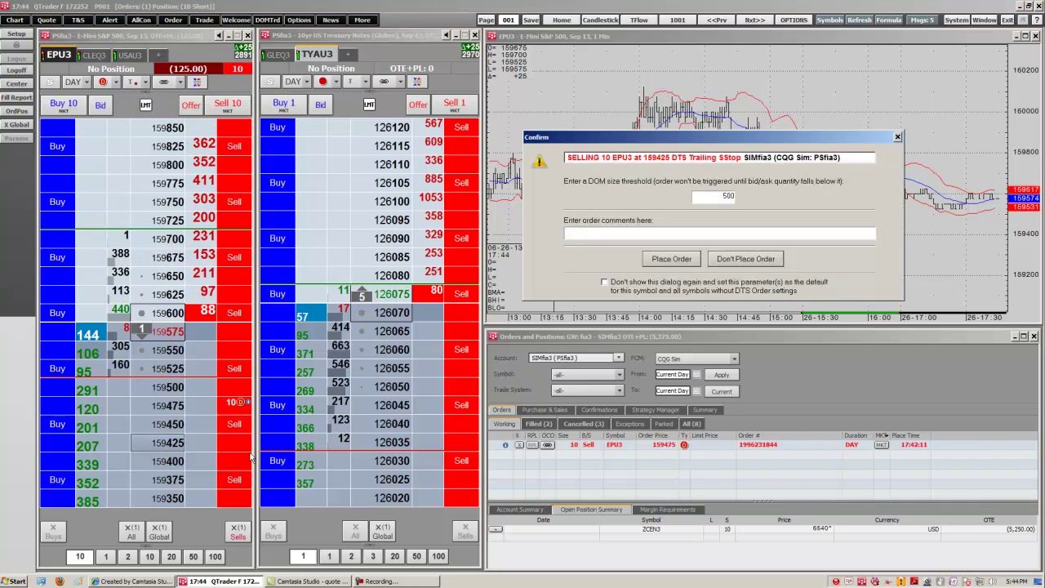
pyautogui.press('Return')
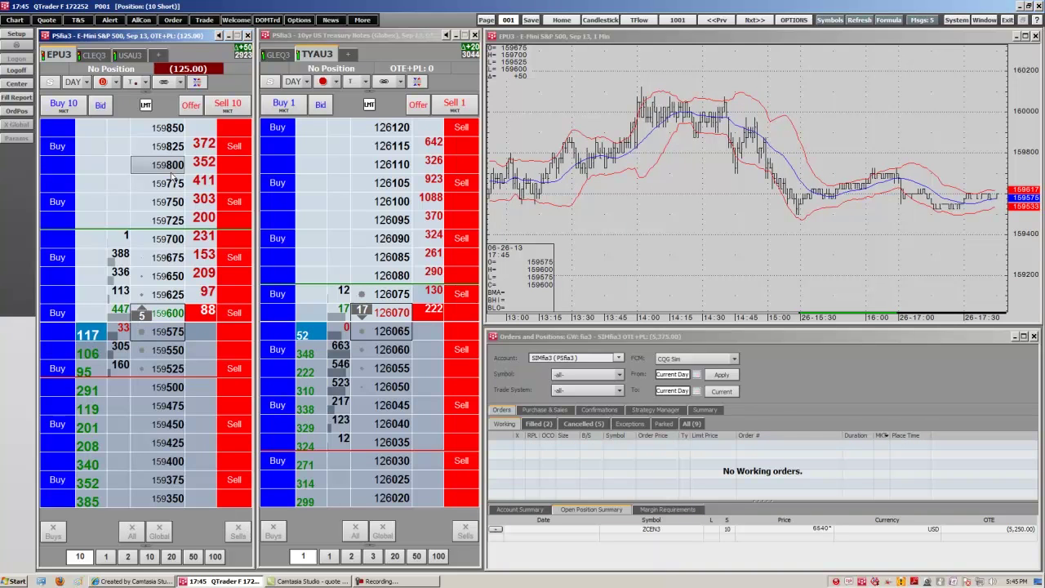
# - Place an OCO pair for 10 EPU3 contracts, selling at 159800 and buying at 159425, and move the buy order to 159600
pyautogui.click(182, 83)
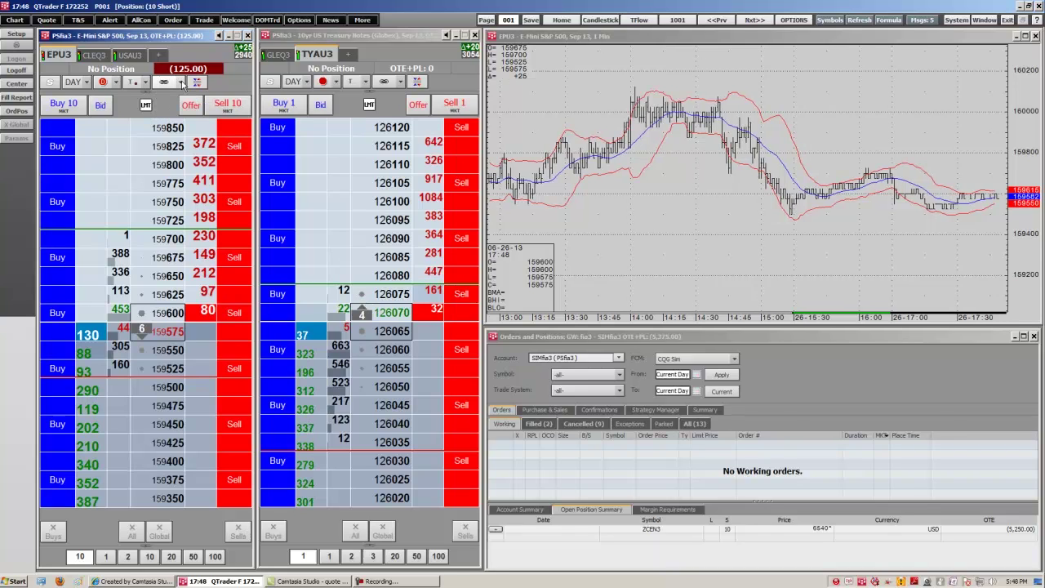
pyautogui.click(165, 83)
pyautogui.click(240, 169)
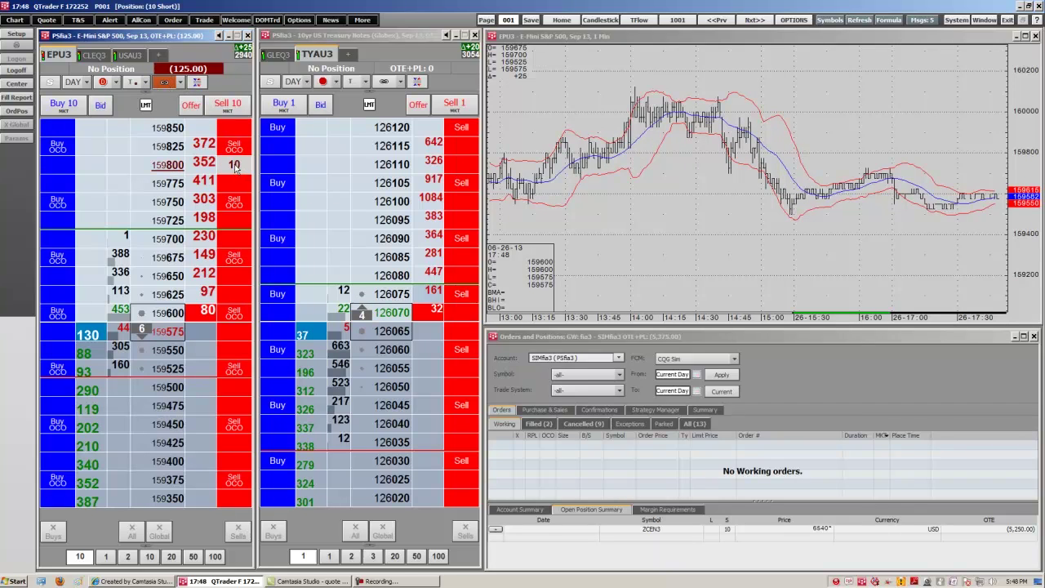
pyautogui.click(234, 168)
pyautogui.click(59, 442)
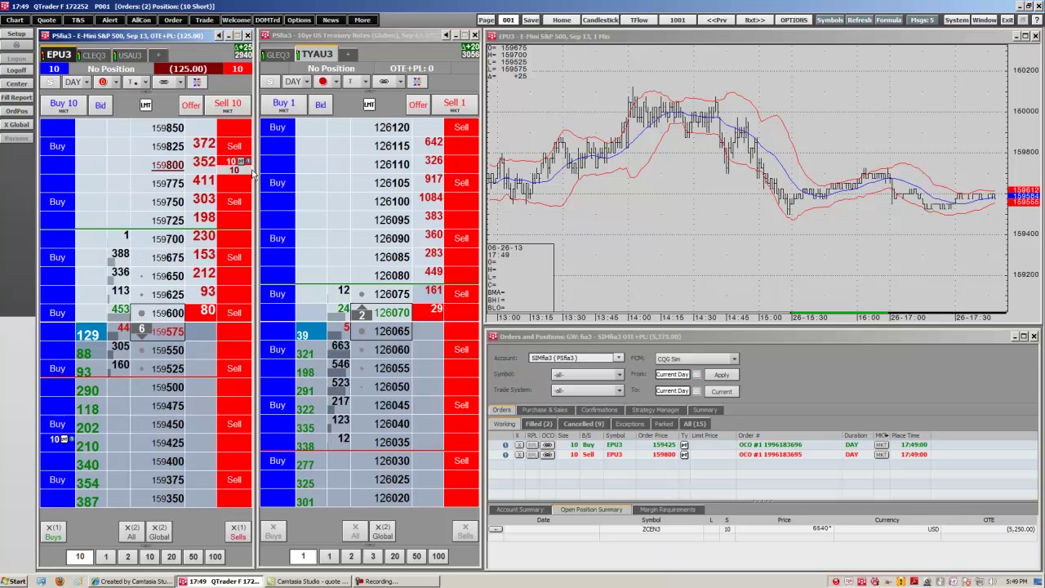
pyautogui.moveTo(63, 441); pyautogui.dragTo(69, 313)
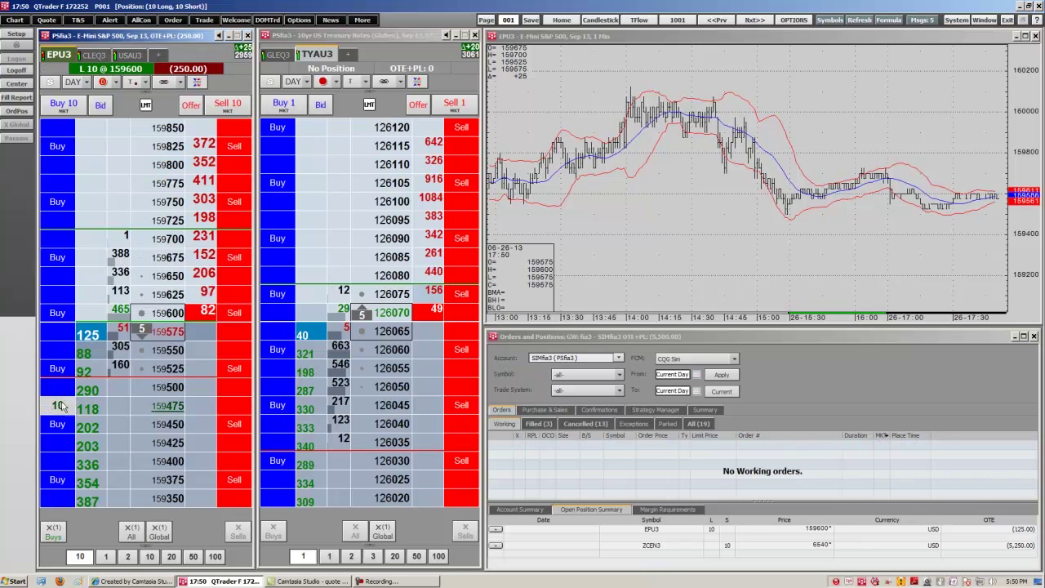
# - Place separate 10-contract EPU3 orders, selling at 159800 and buying at 159425, and link them as OCO in the working orders list
pyautogui.moveTo(204, 397); pyautogui.dragTo(235, 172)
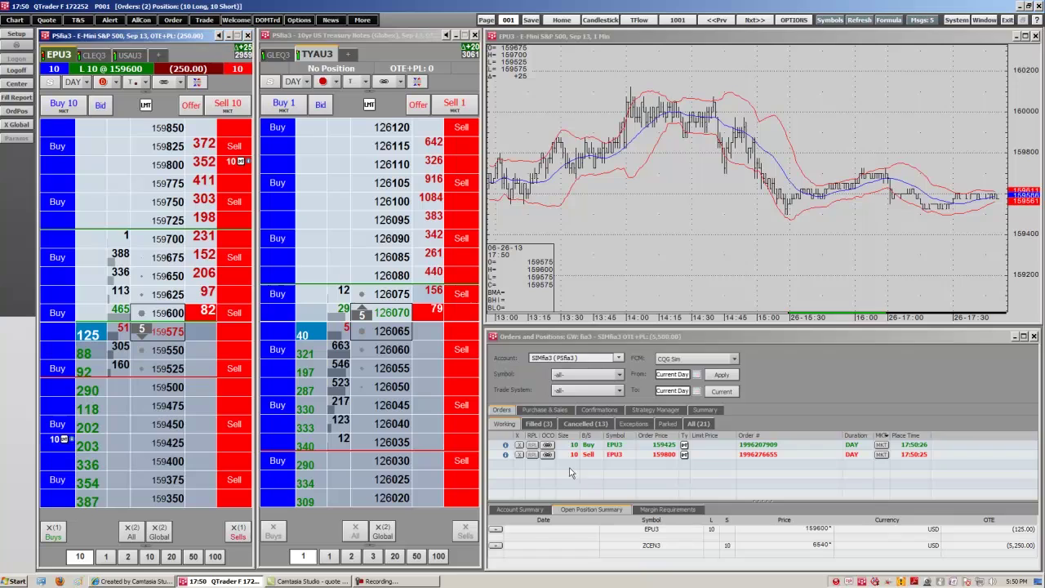
pyautogui.click(548, 445)
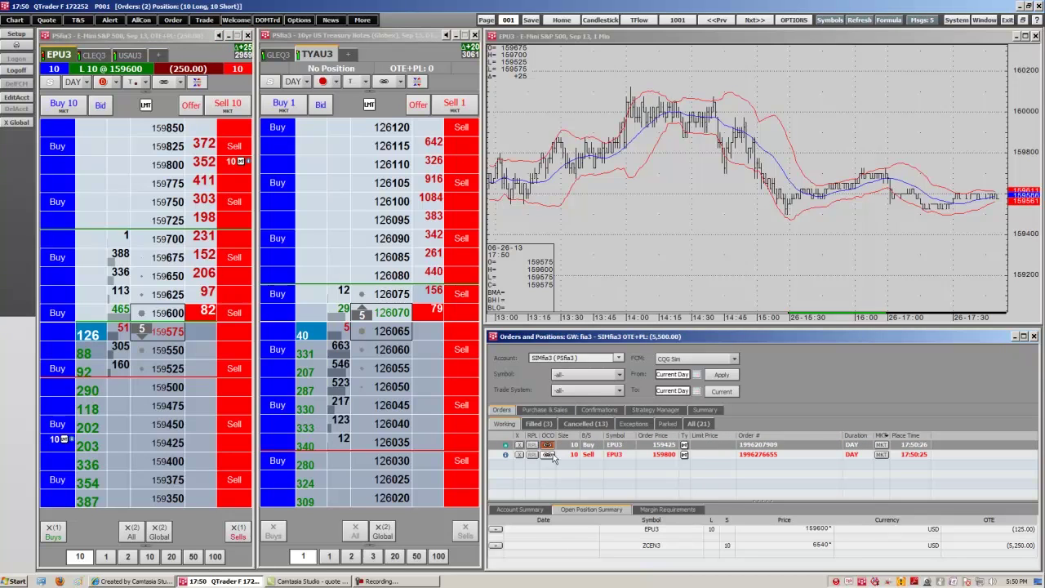
pyautogui.click(548, 454)
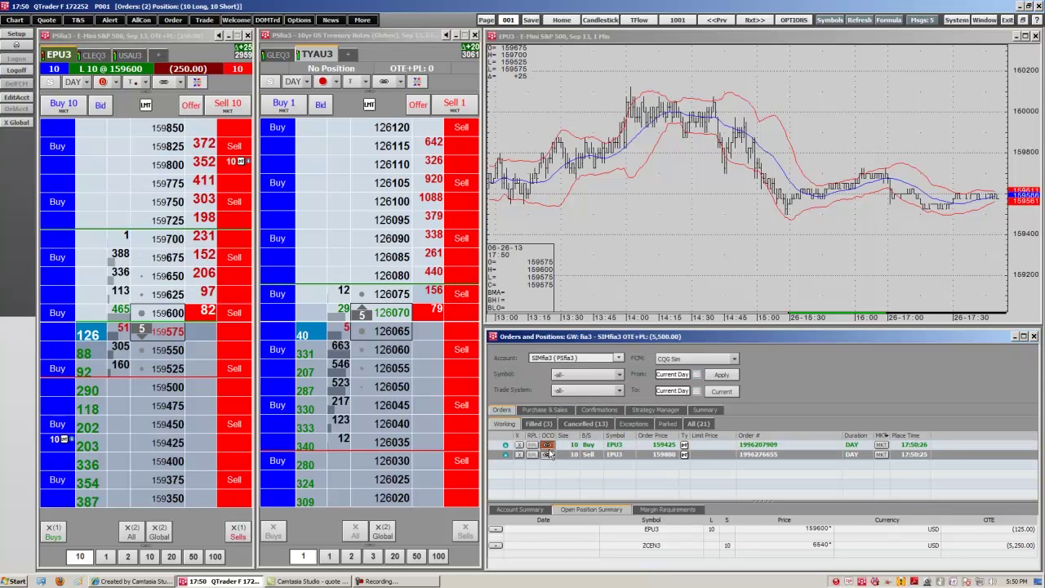
pyautogui.click(548, 445)
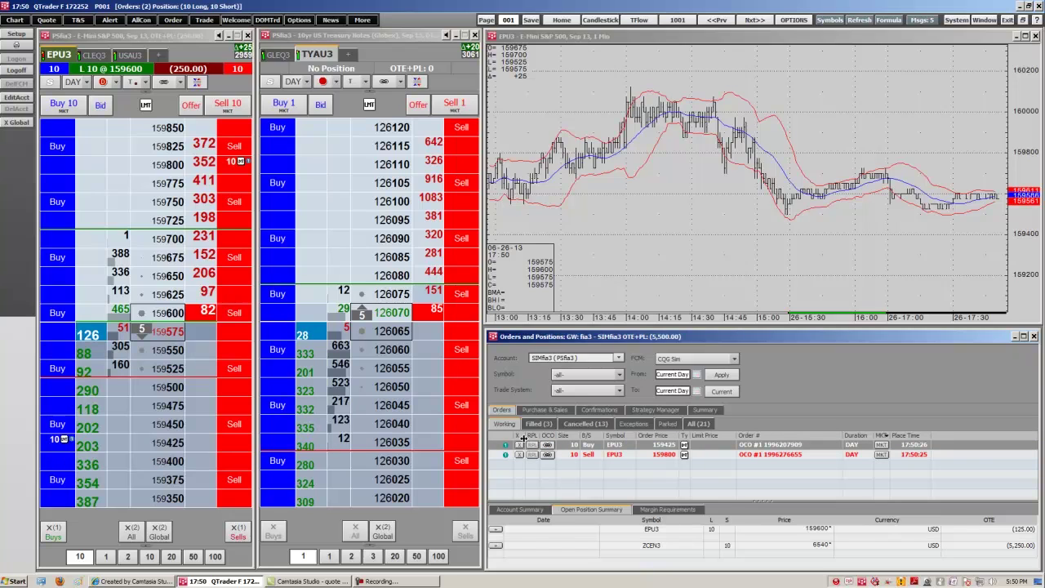
# - Move the OCO-linked EPU3 buy order between 159425 and 159575, and cancel all working EPU3 orders
pyautogui.moveTo(61, 439); pyautogui.dragTo(66, 332)
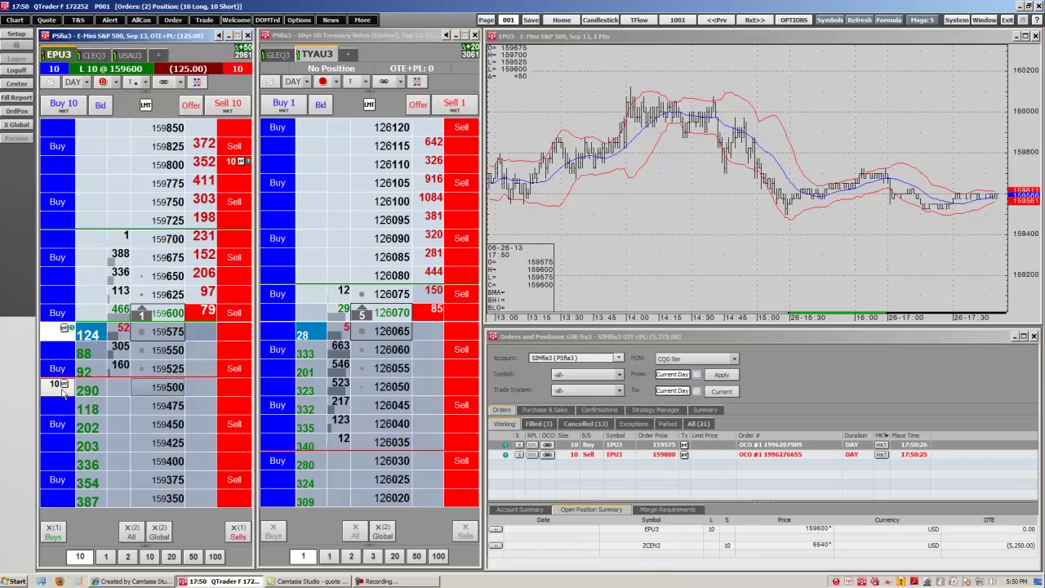
pyautogui.moveTo(64, 390); pyautogui.dragTo(63, 332)
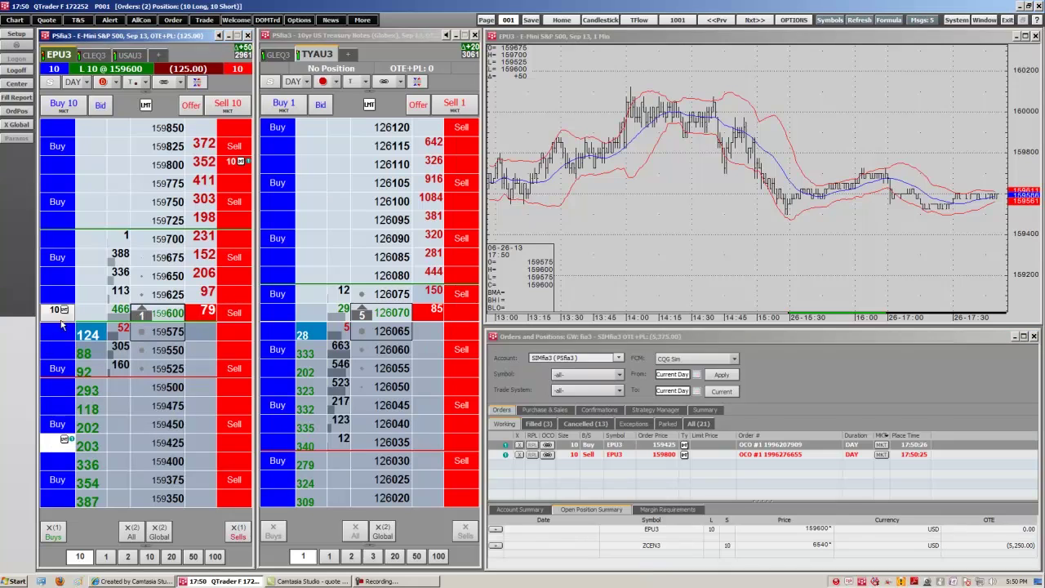
pyautogui.click(130, 531)
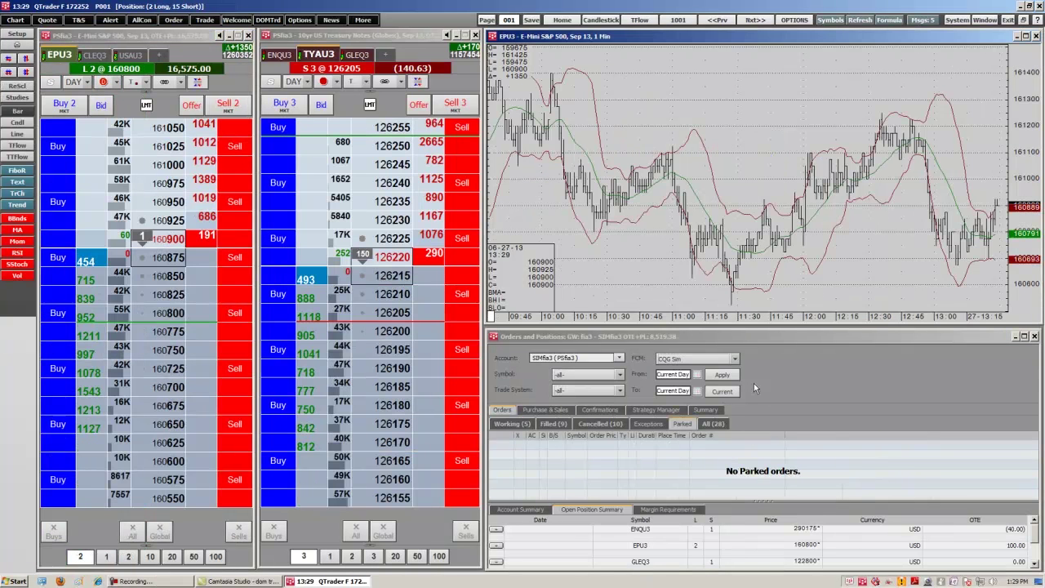
# - Switch EPU3 to bracket orders and place a buy bracket for 2 contracts at 160825 with a 5-tick LMT target and 5-tick STP stop loss
pyautogui.click(228, 183)
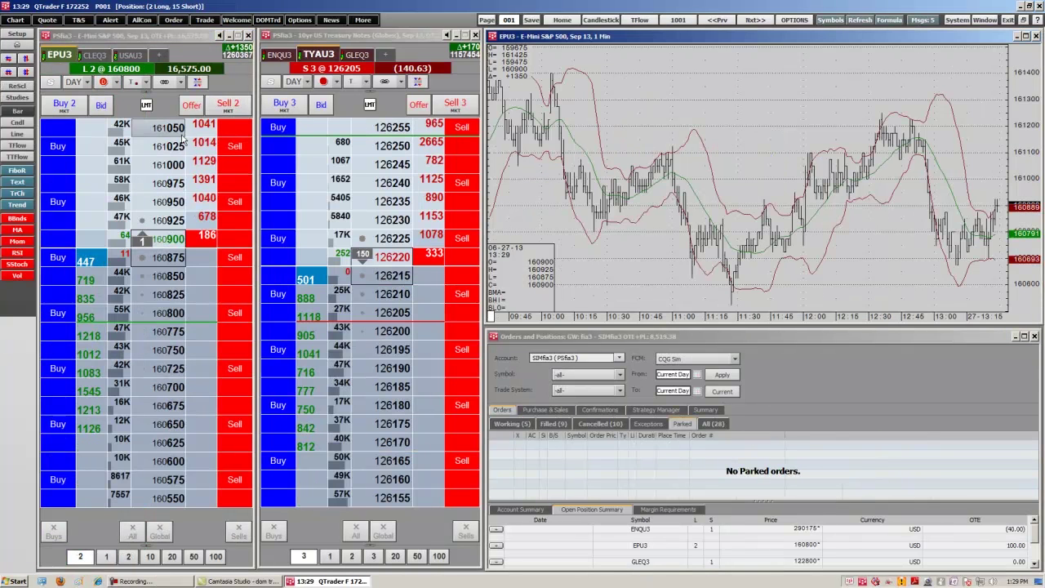
pyautogui.click(175, 82)
pyautogui.click(194, 115)
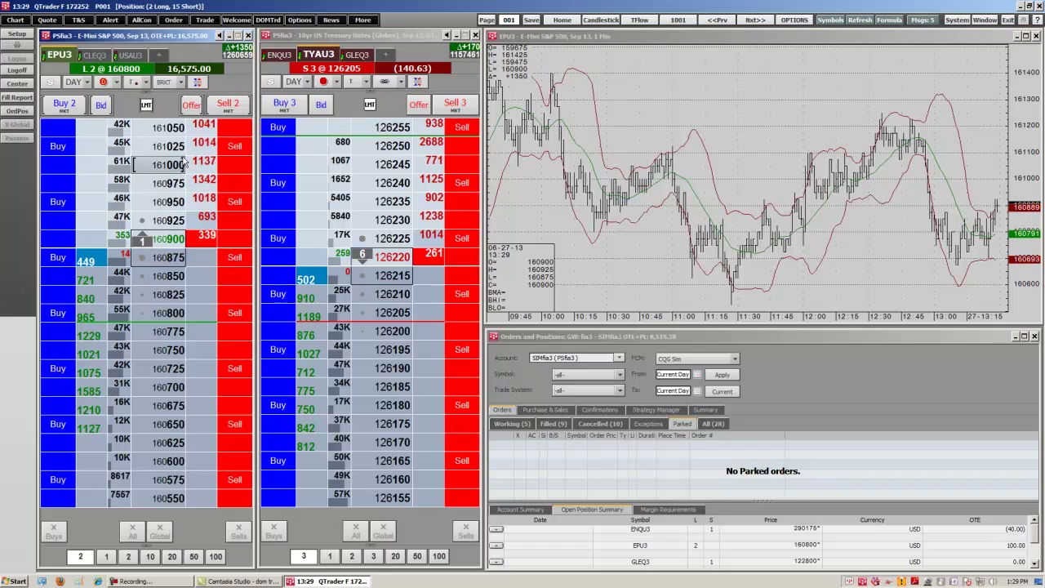
pyautogui.click(69, 294)
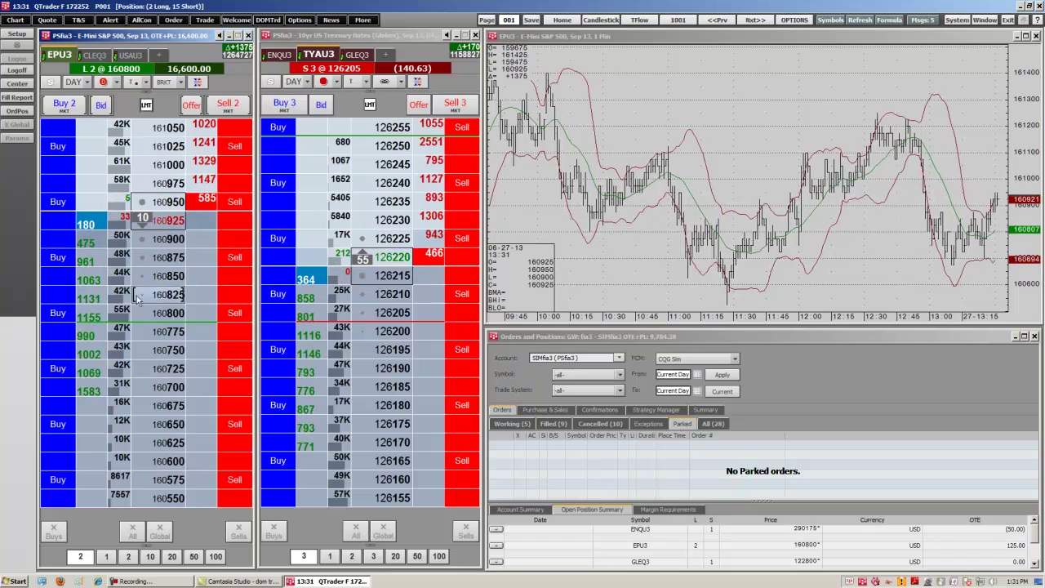
pyautogui.click(58, 294)
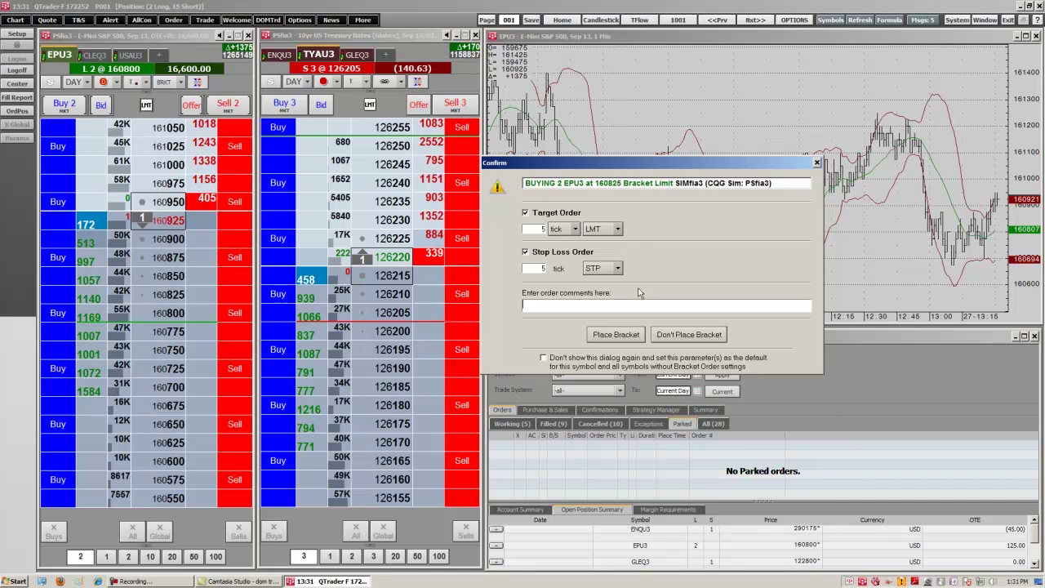
pyautogui.click(615, 335)
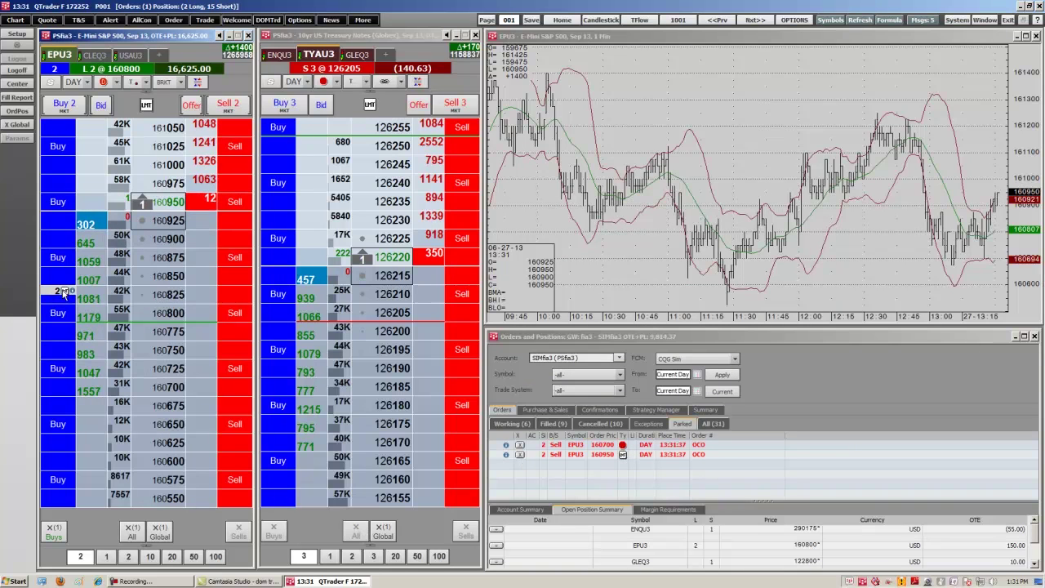
# - Move the 2-contract EPU3 bracket buy order from 160825 up to 160975
pyautogui.click(67, 292)
pyautogui.moveTo(68, 292); pyautogui.dragTo(62, 184)
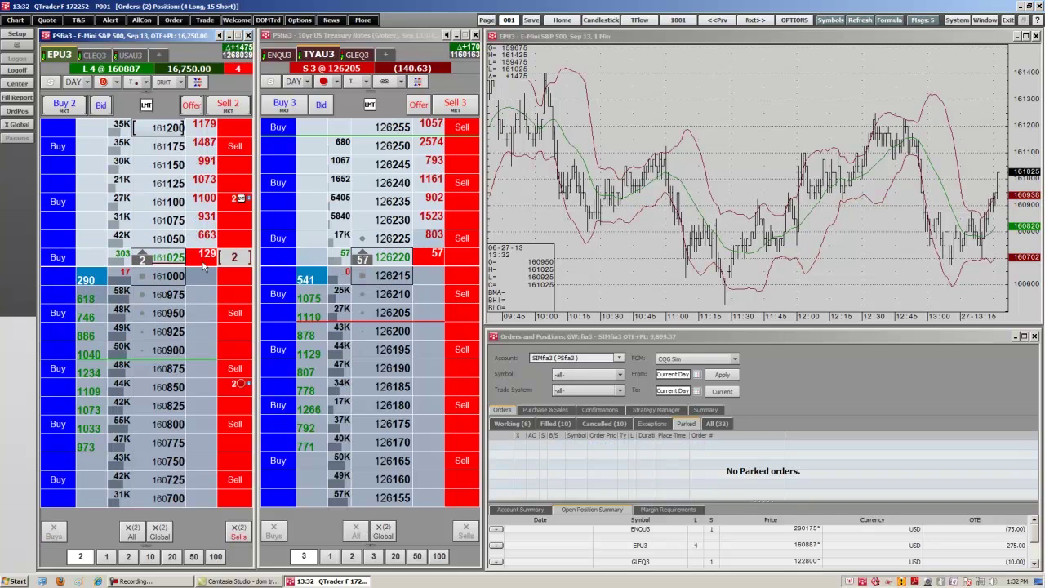
# - Show the working bracket orders and move the EPU3 target sell order from 161100 down to the market
pyautogui.moveTo(227, 384)
pyautogui.mouseDown()
pyautogui.moveTo(233, 292)
pyautogui.moveTo(222, 272)
pyautogui.moveTo(234, 207)
pyautogui.mouseUp()
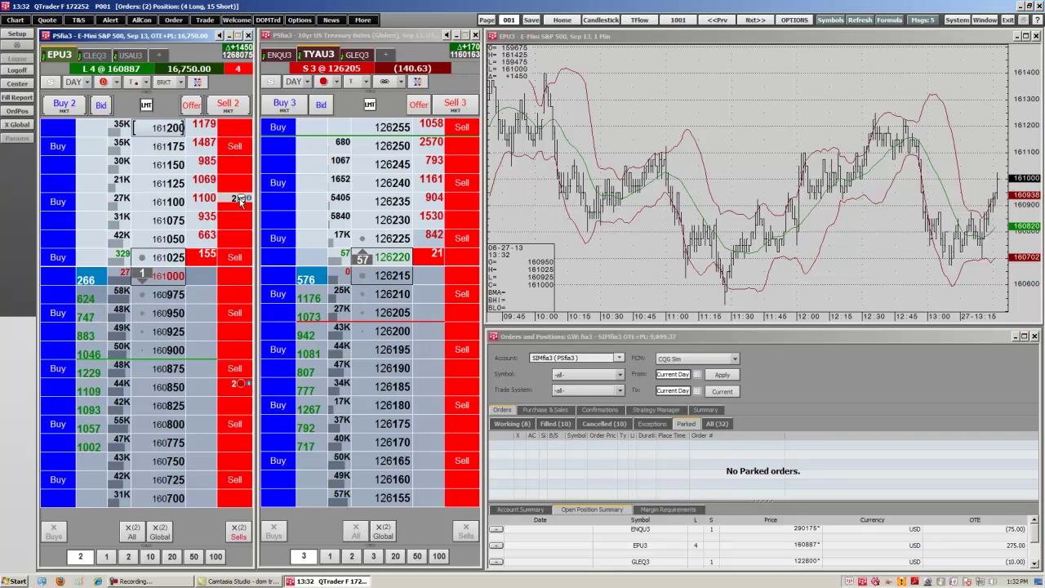
pyautogui.click(512, 424)
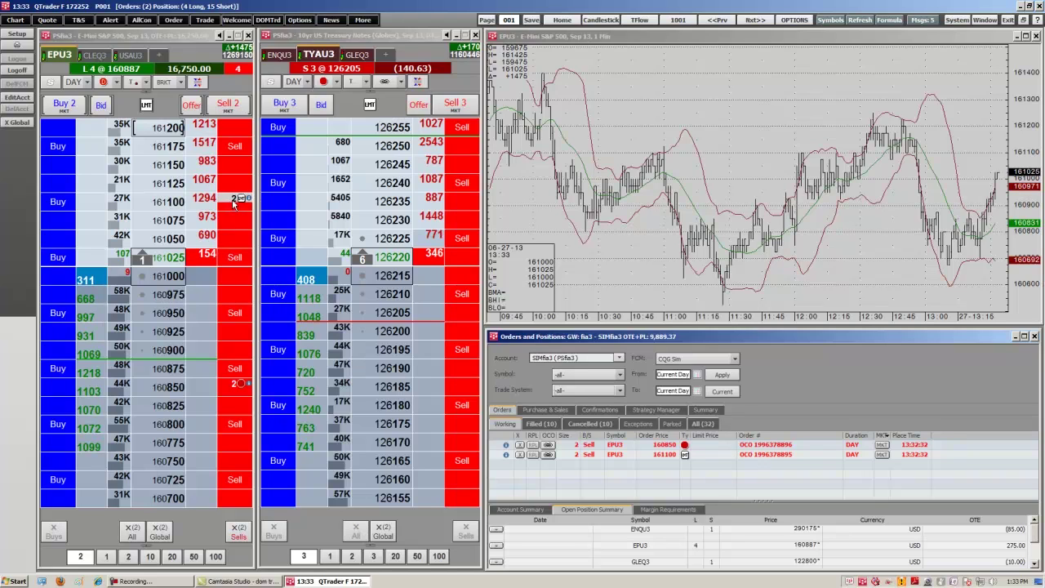
pyautogui.moveTo(240, 201); pyautogui.dragTo(189, 331)
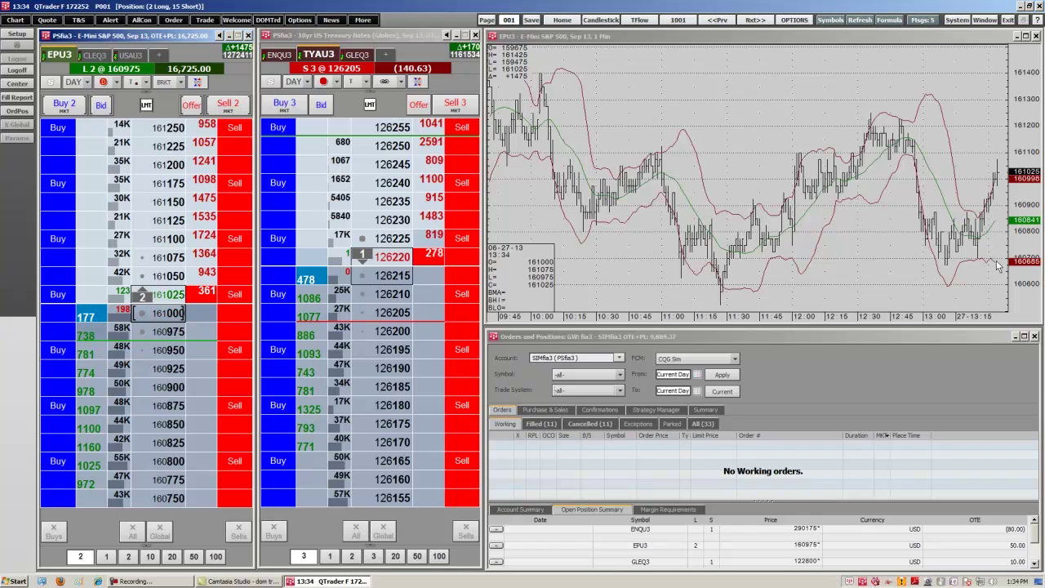
# - Show the chart's BBnds study on the trading interface and recenter the EPU3 price ladder
pyautogui.click(1024, 265)
pyautogui.rightClick(1024, 265)
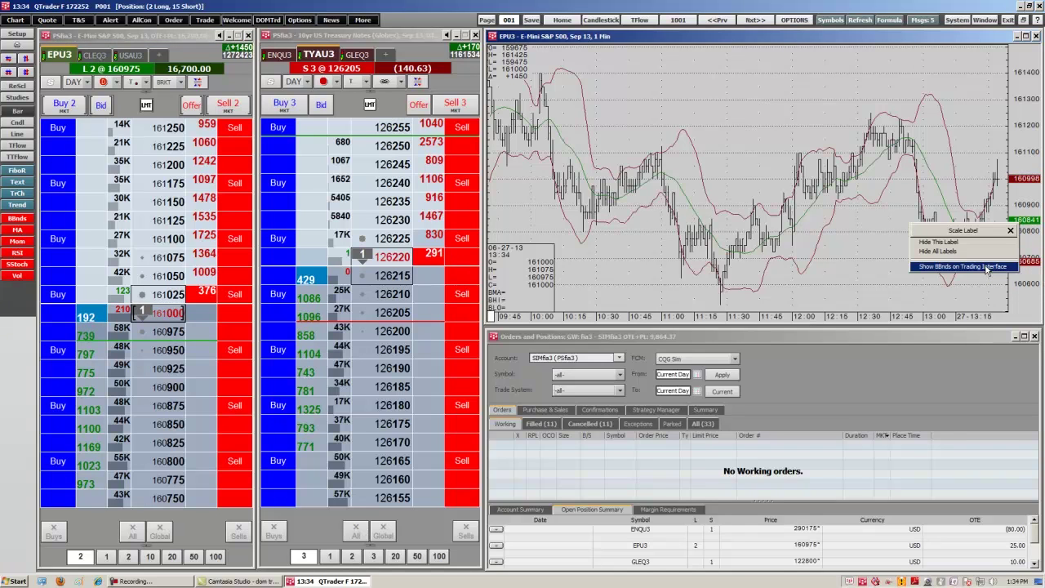
pyautogui.click(963, 267)
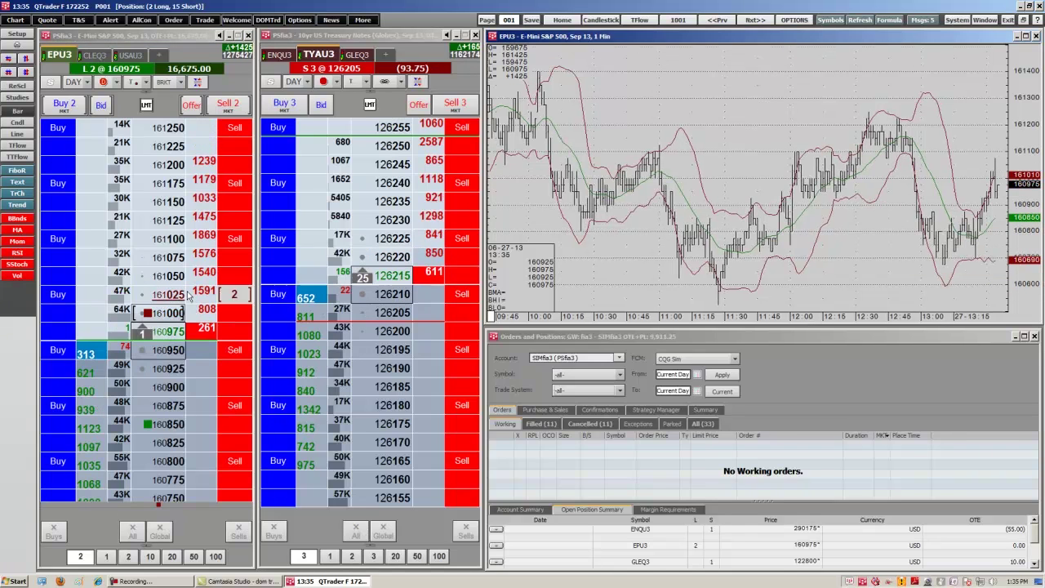
pyautogui.click(181, 402)
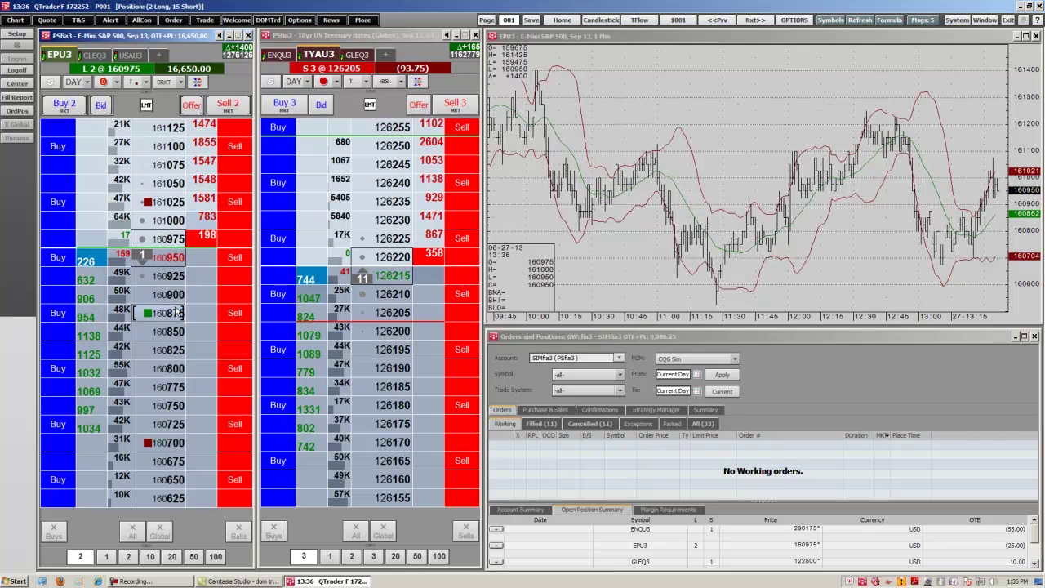
# - Place a sell LMT bracket for 2 EPU3 contracts following the BHI study curve value, with a 5-tick LMT target and 5-tick STP stop loss
pyautogui.rightClick(147, 203)
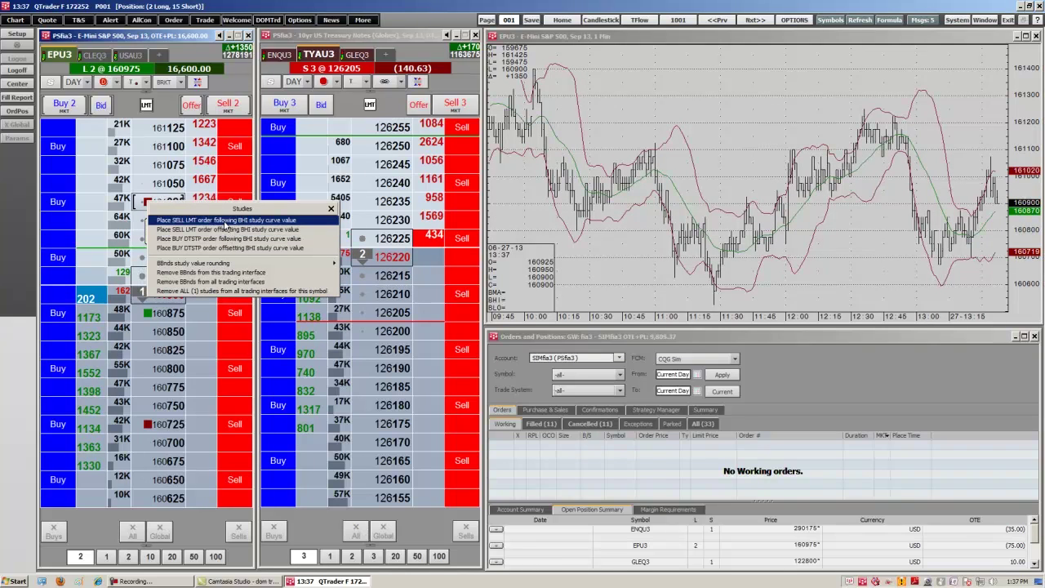
pyautogui.click(226, 220)
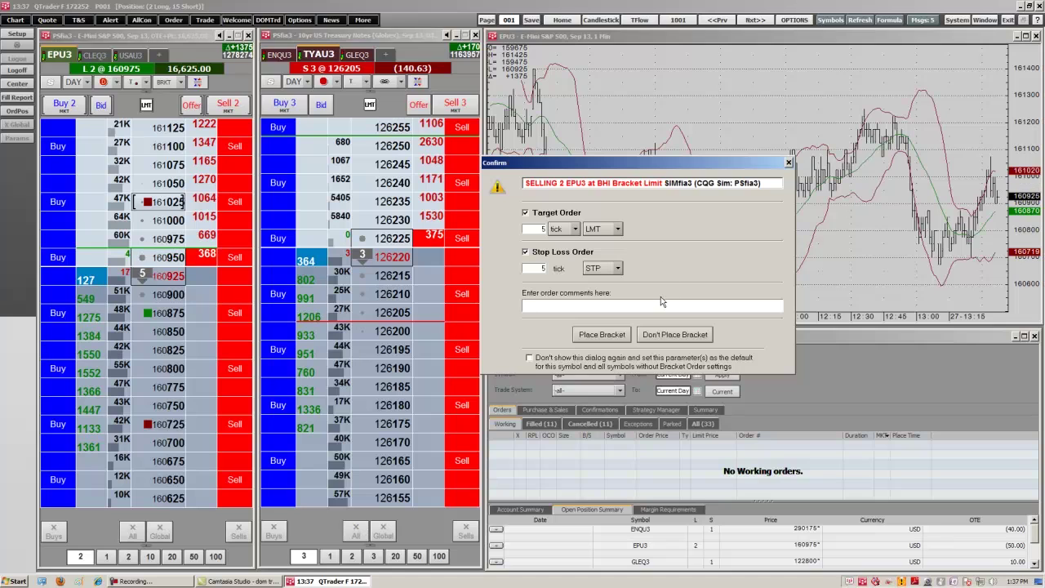
pyautogui.click(602, 334)
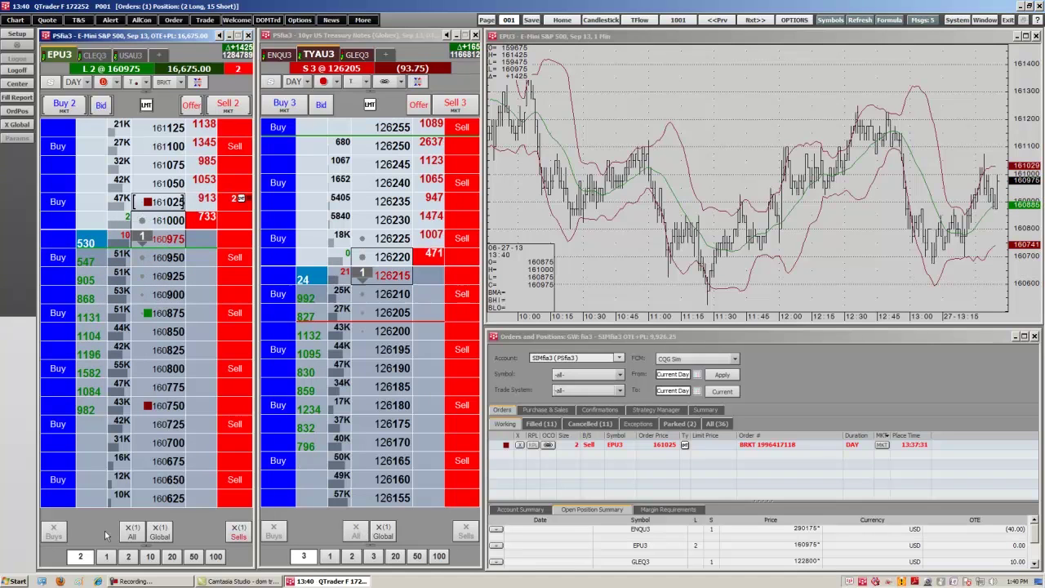
# - Place 3-contract TYAU3 buy orders at 126200 and 126190, and cancel all working orders globally
pyautogui.click(279, 331)
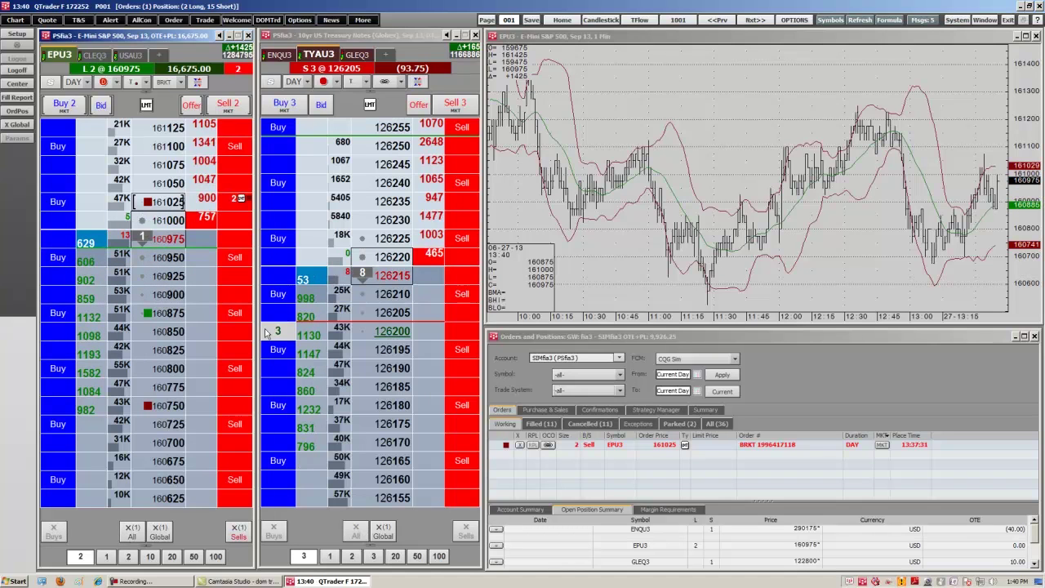
pyautogui.click(279, 367)
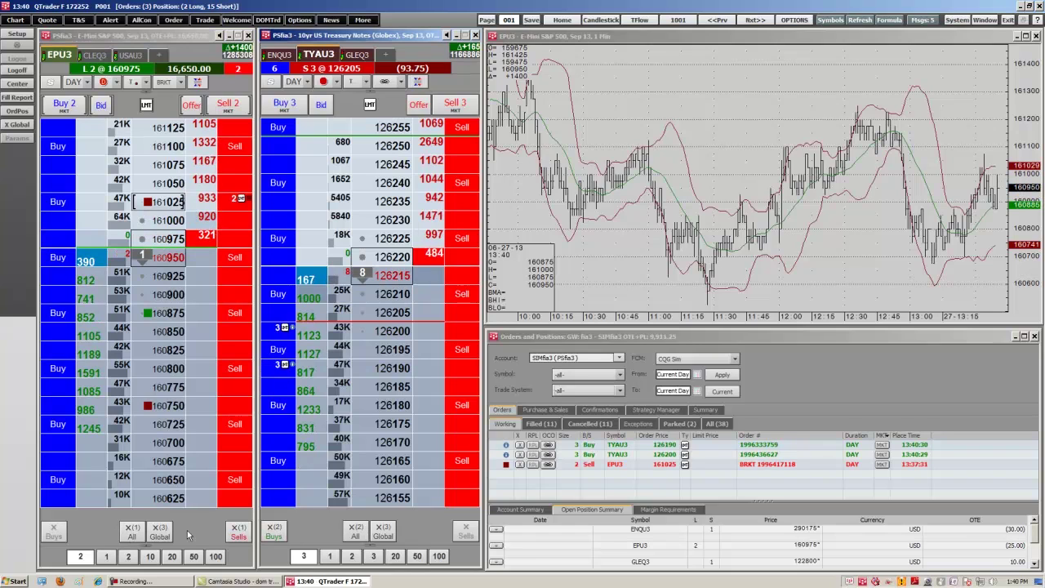
pyautogui.click(160, 533)
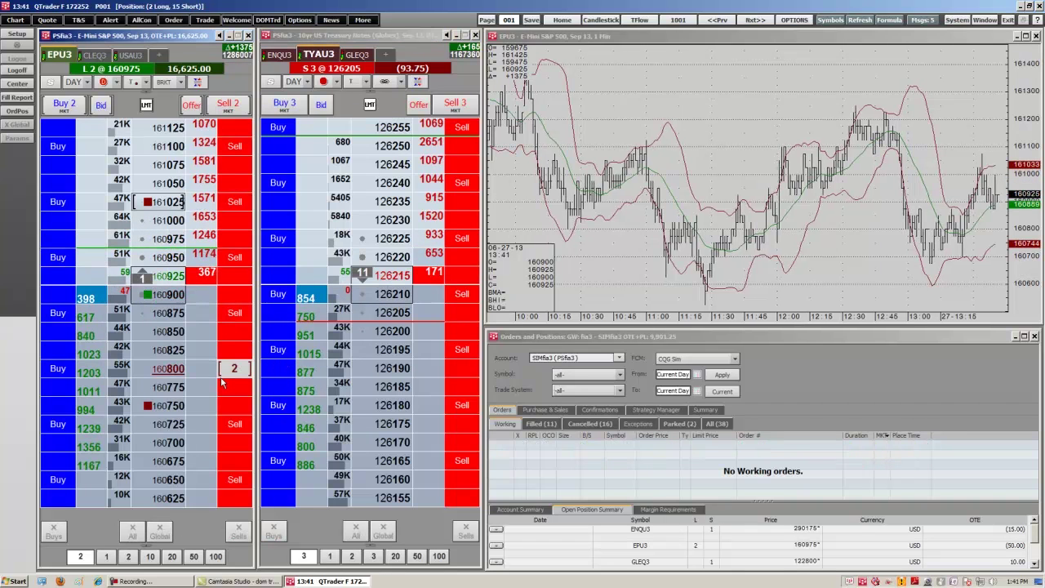
# - Remove the BBnds study from the EPU3 trading interface
pyautogui.rightClick(148, 407)
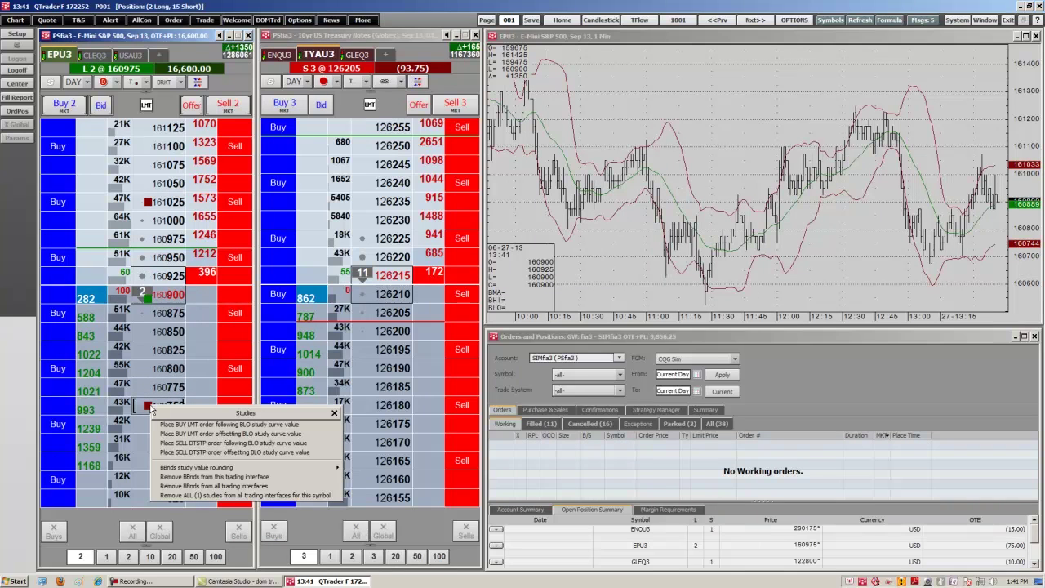
pyautogui.click(214, 476)
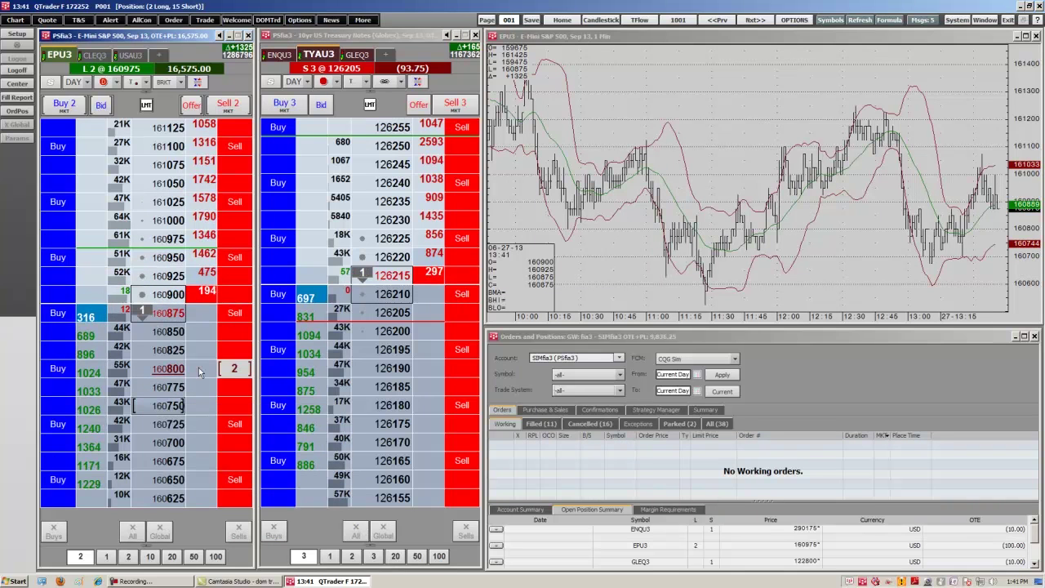